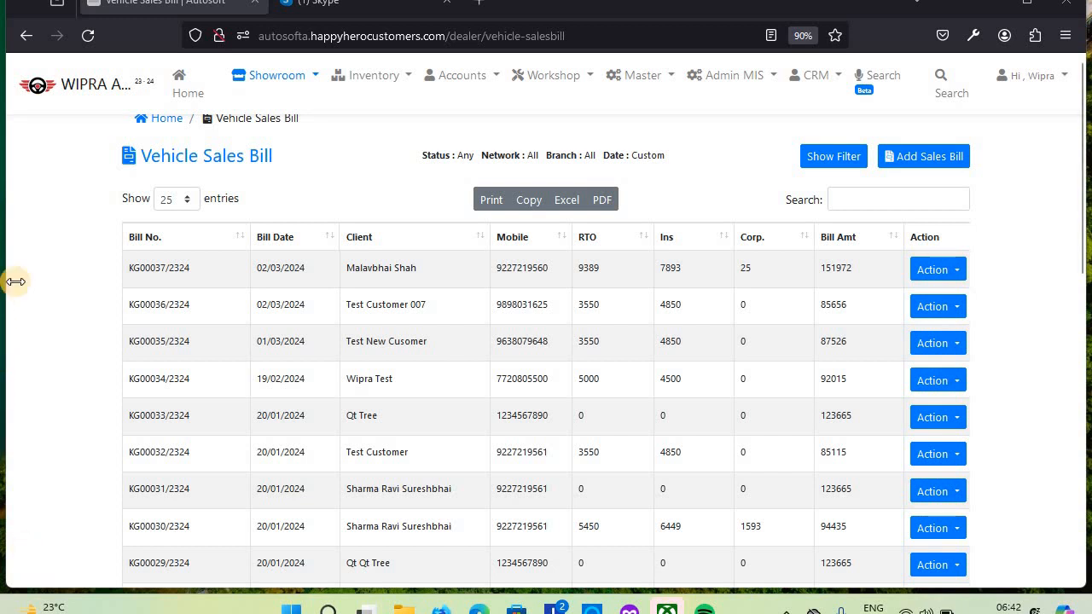
Search the application's pages for "vehicl" and open the Vehicle Sales Bill page under Showroom.
click(265, 81)
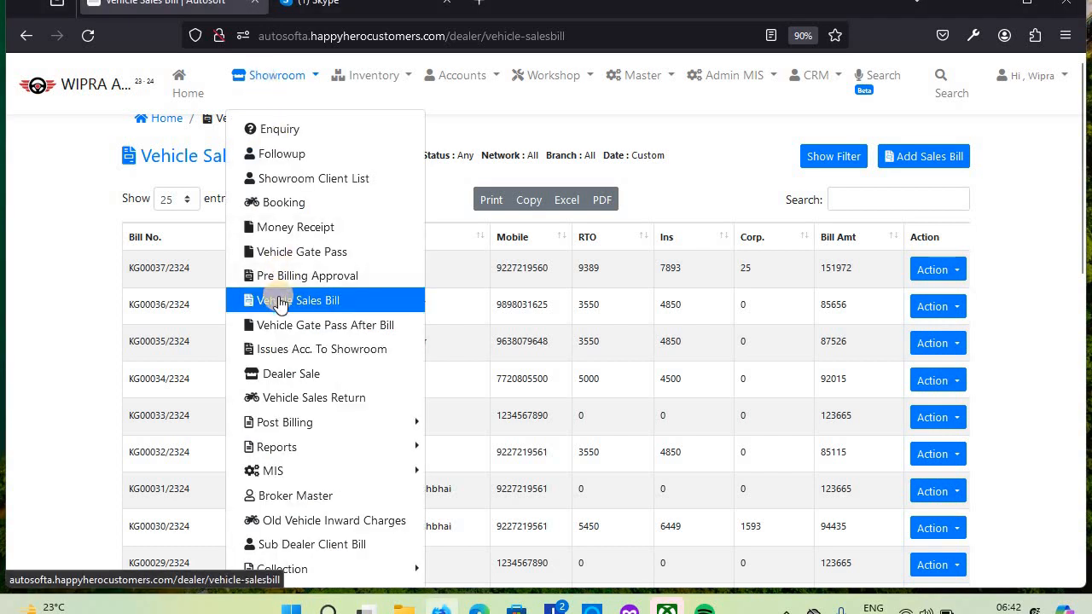
click(944, 83)
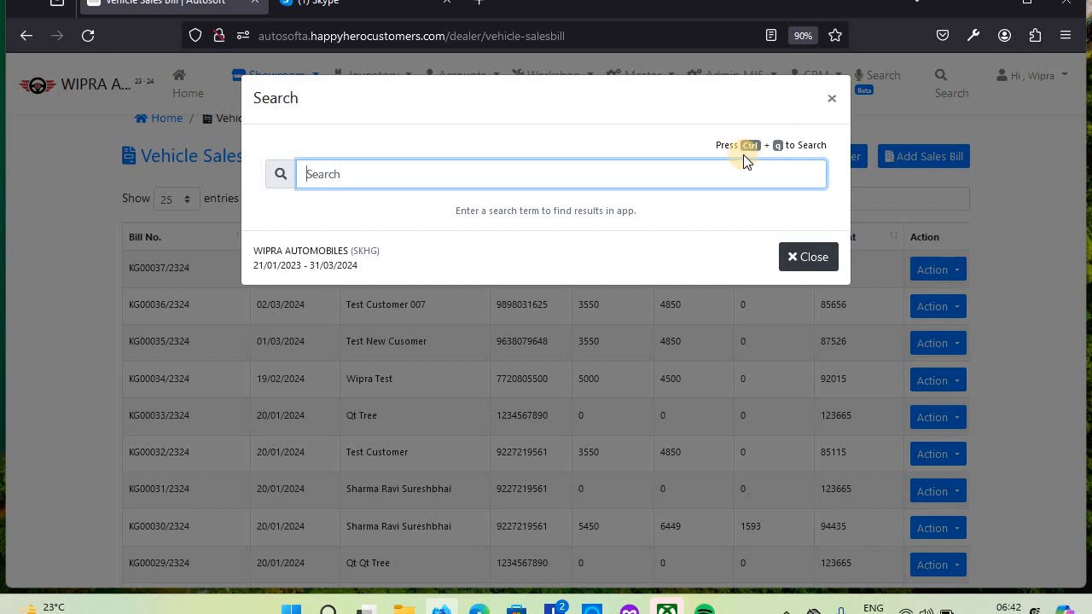
text(vehic)
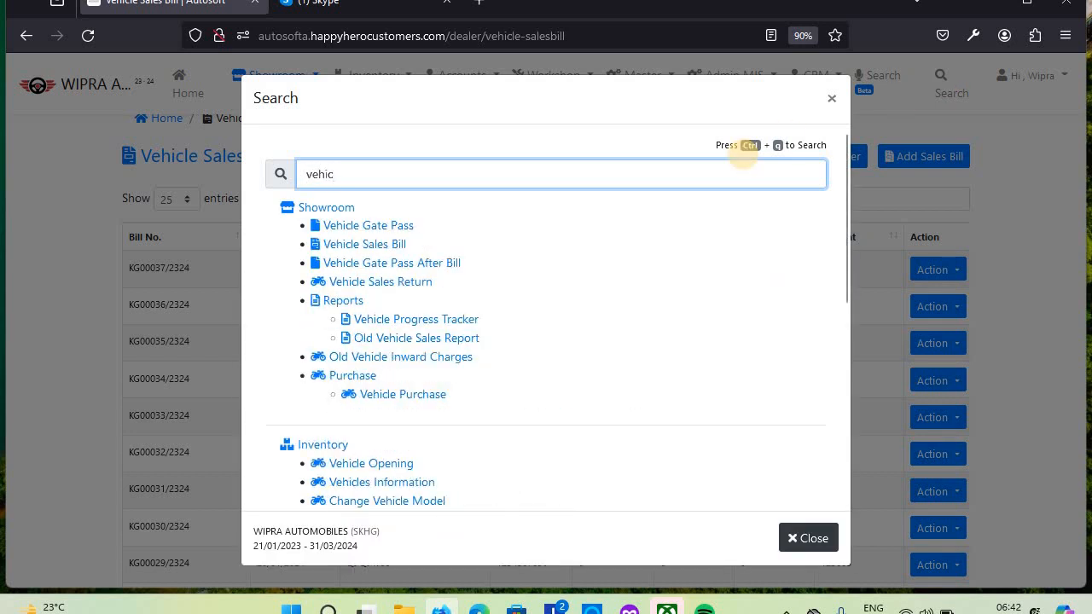
text(l)
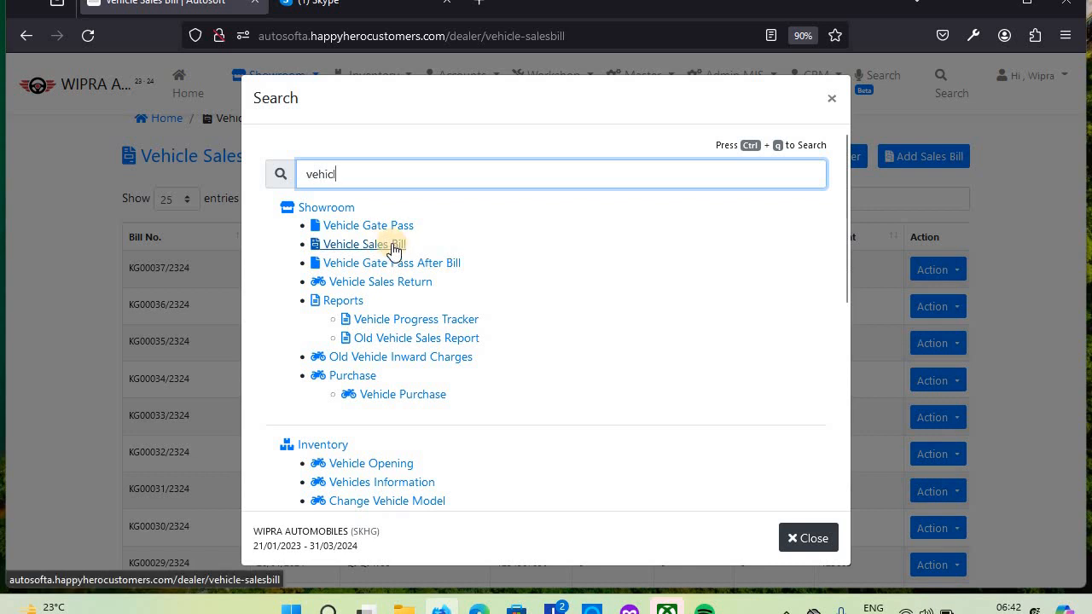
click(393, 247)
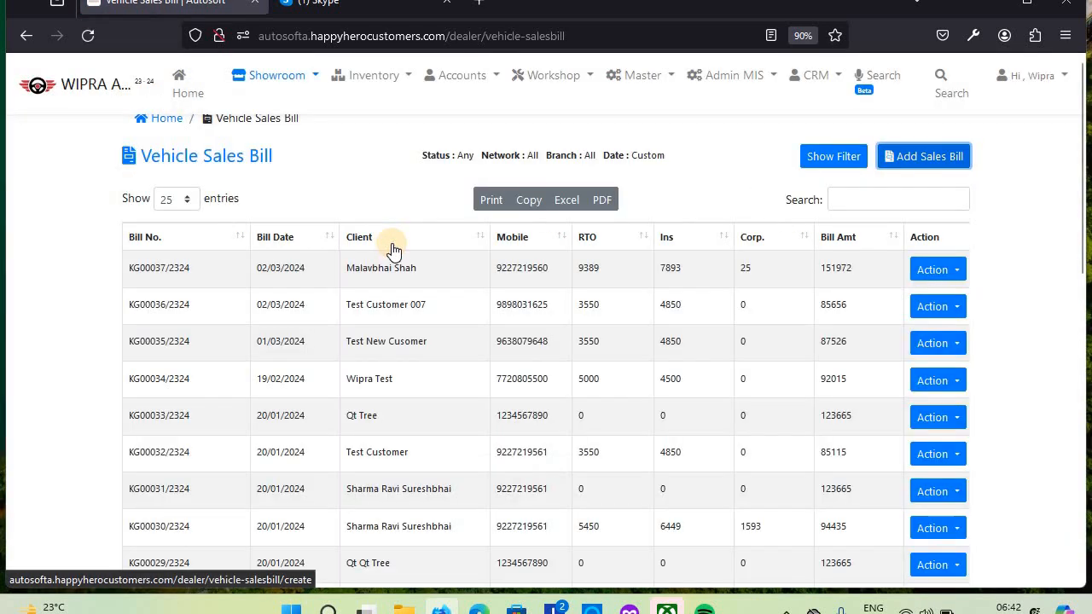
Open the Showroom Booking list and display its additional options, including the one for adding a vehicle sales bill.
click(261, 78)
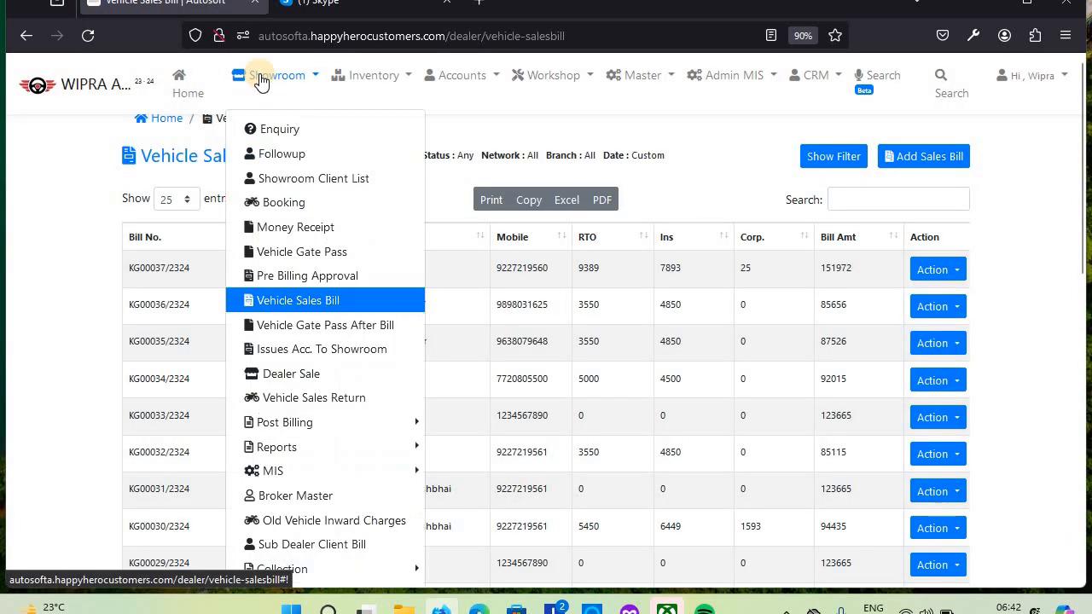
click(265, 203)
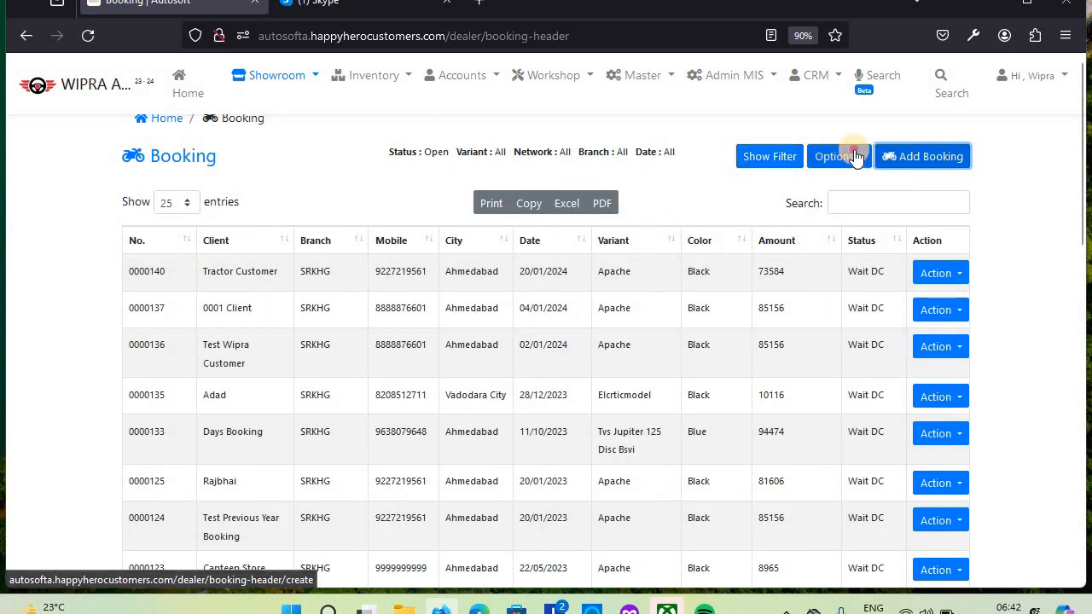
click(853, 157)
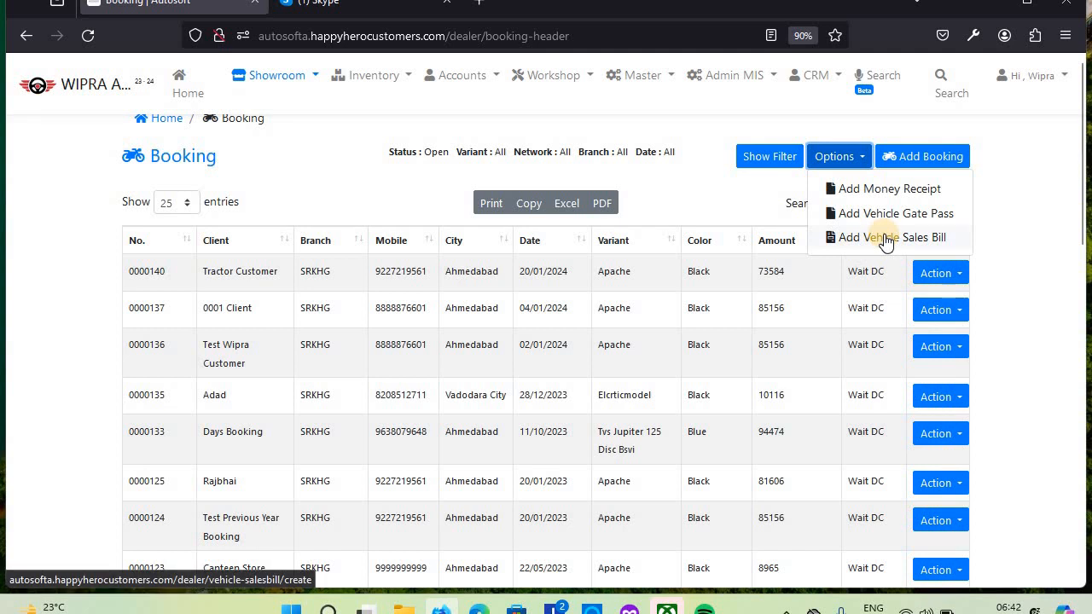
Return to the Vehicle Sales Bill list and filter it by the status Pending For RTO Payment.
click(266, 83)
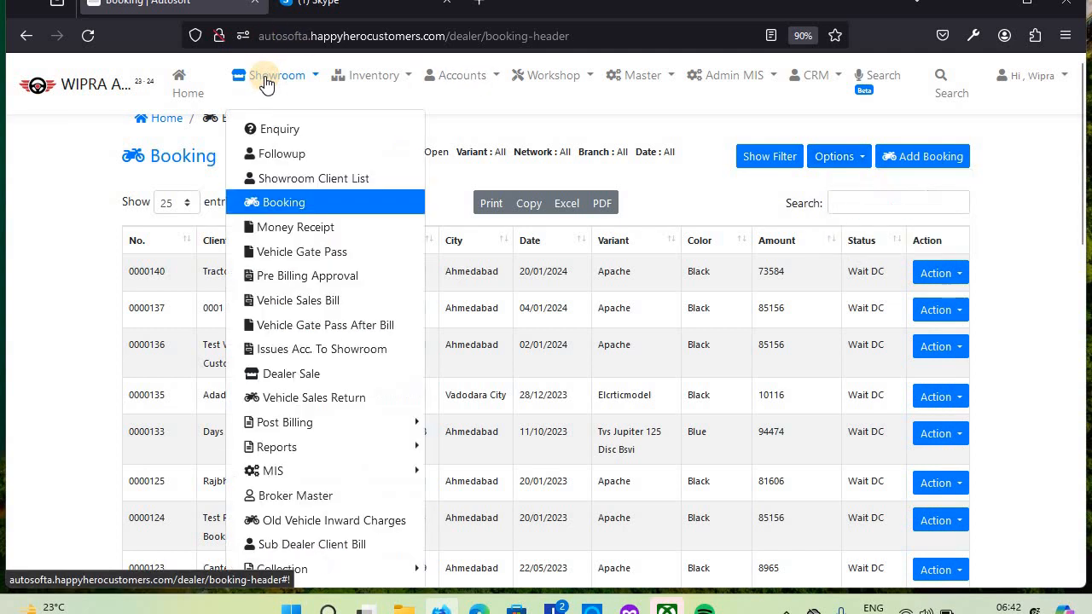
click(265, 306)
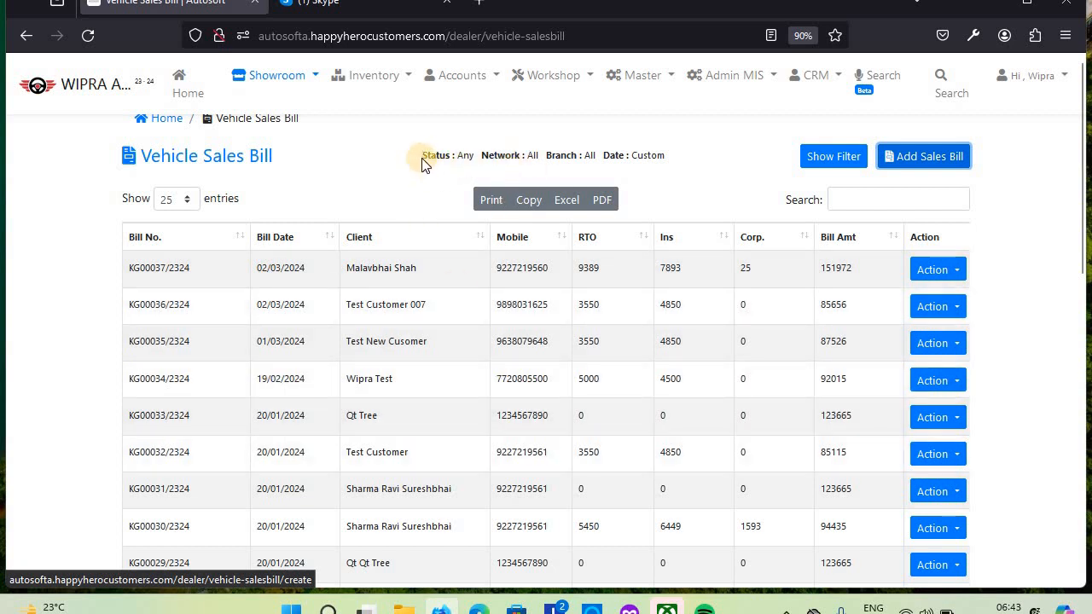
drag(421, 158, 614, 172)
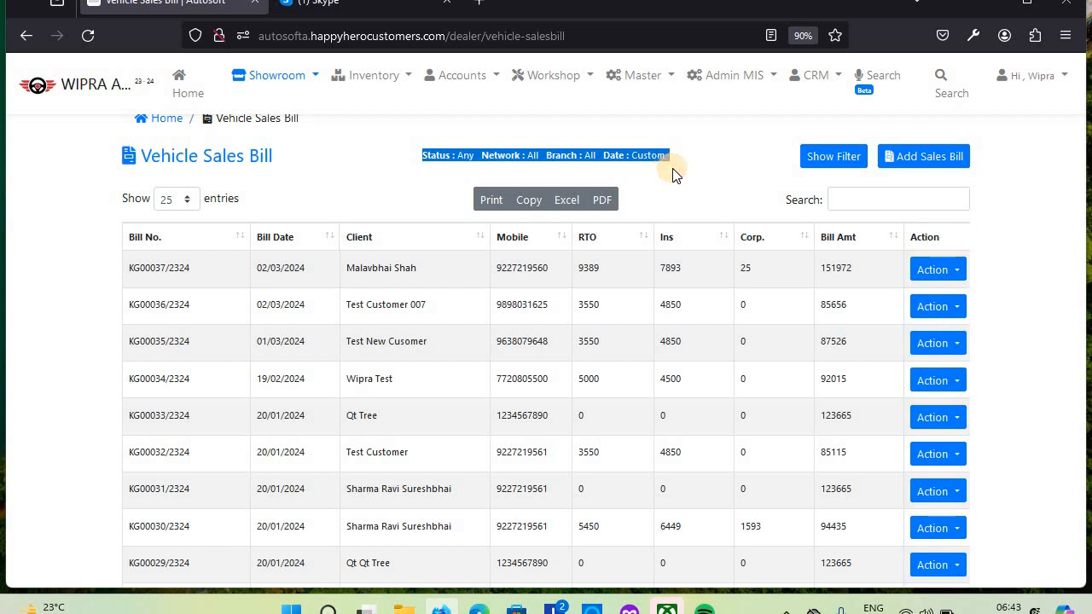
click(814, 162)
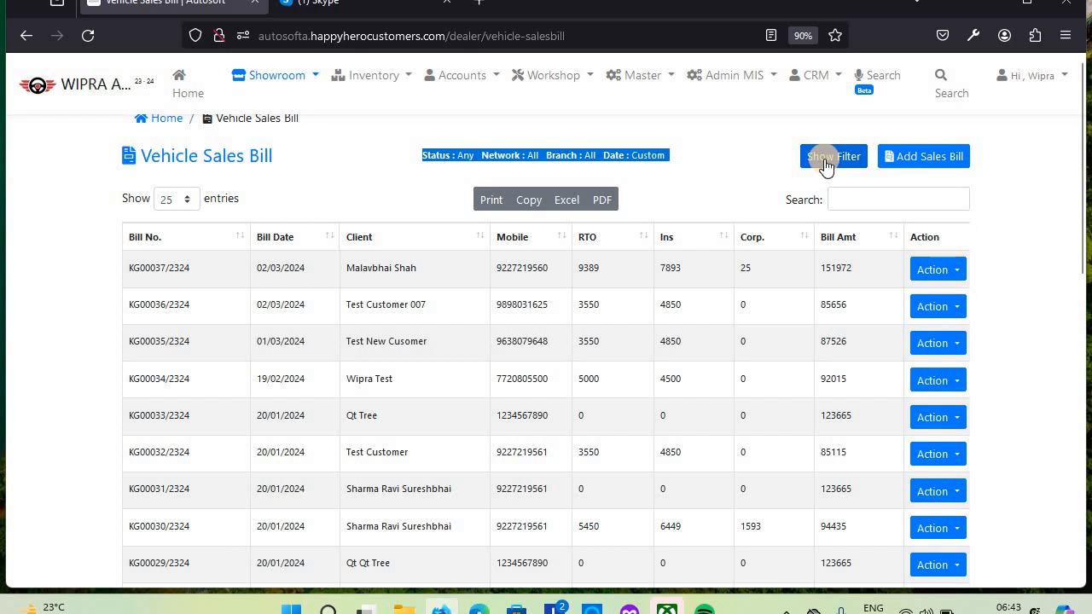
click(826, 166)
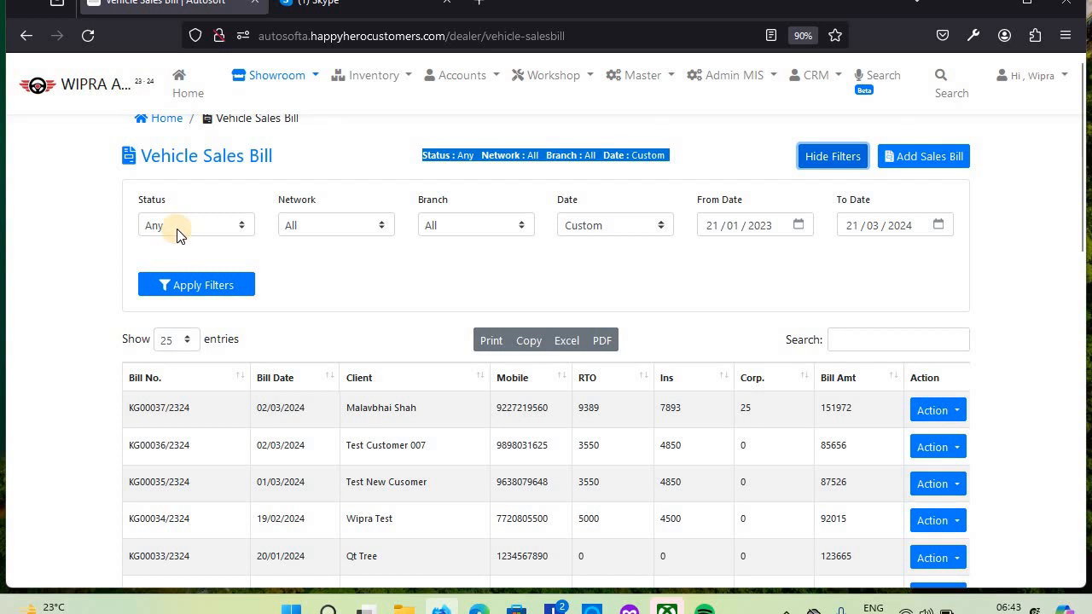
click(177, 229)
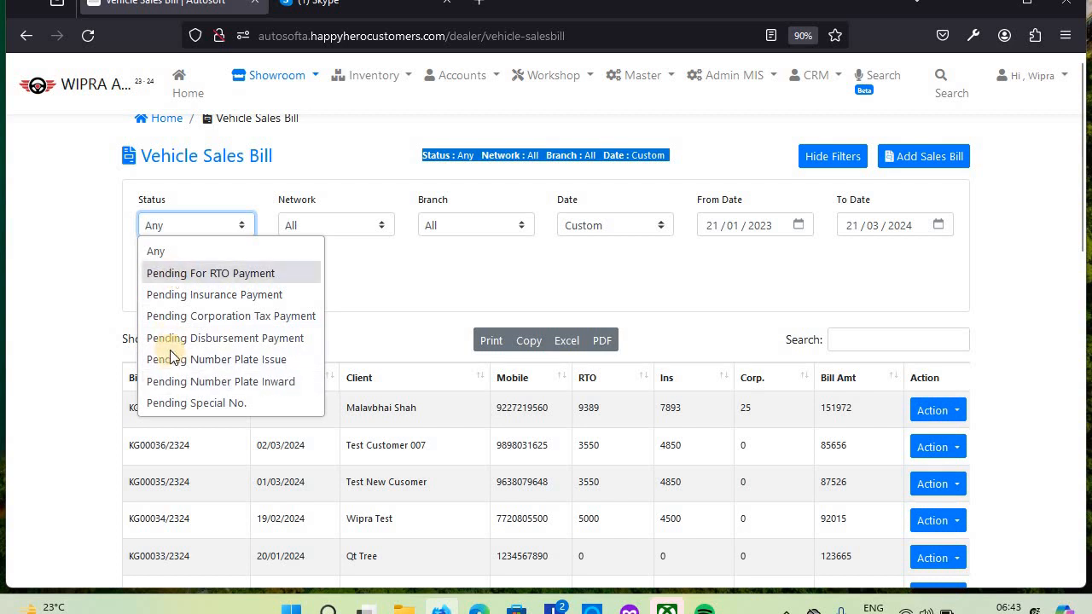
click(184, 273)
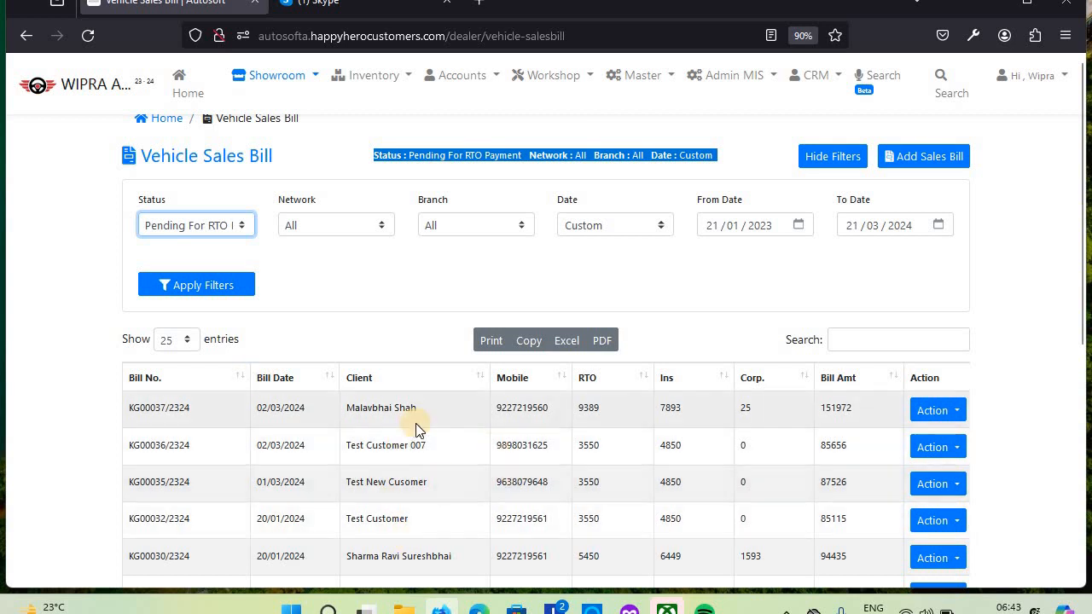
Look through the available status, network, branch and date choices of the sales bill filter.
click(213, 220)
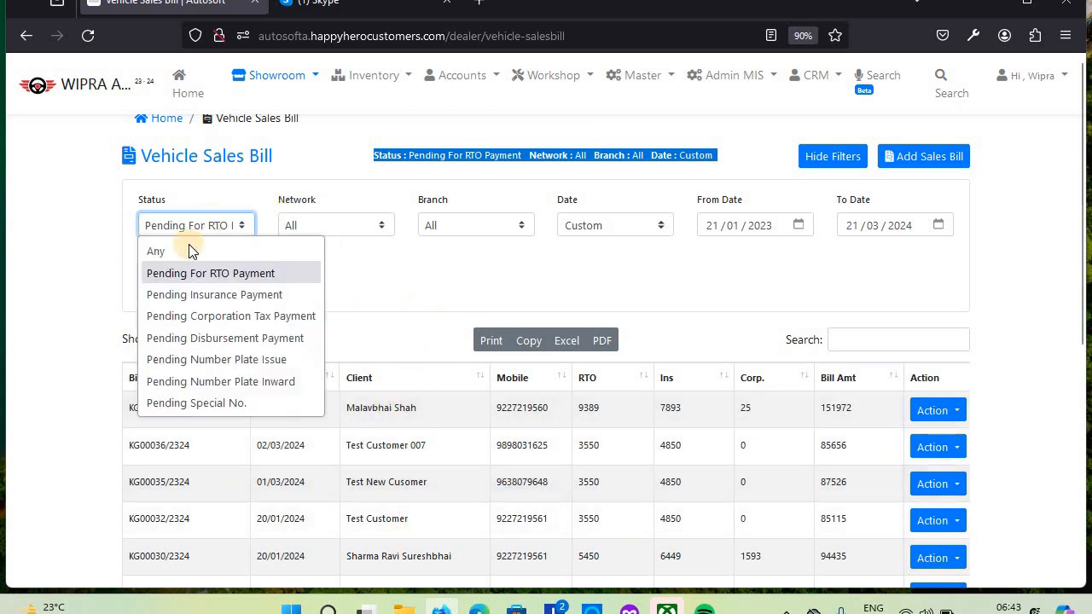
click(303, 223)
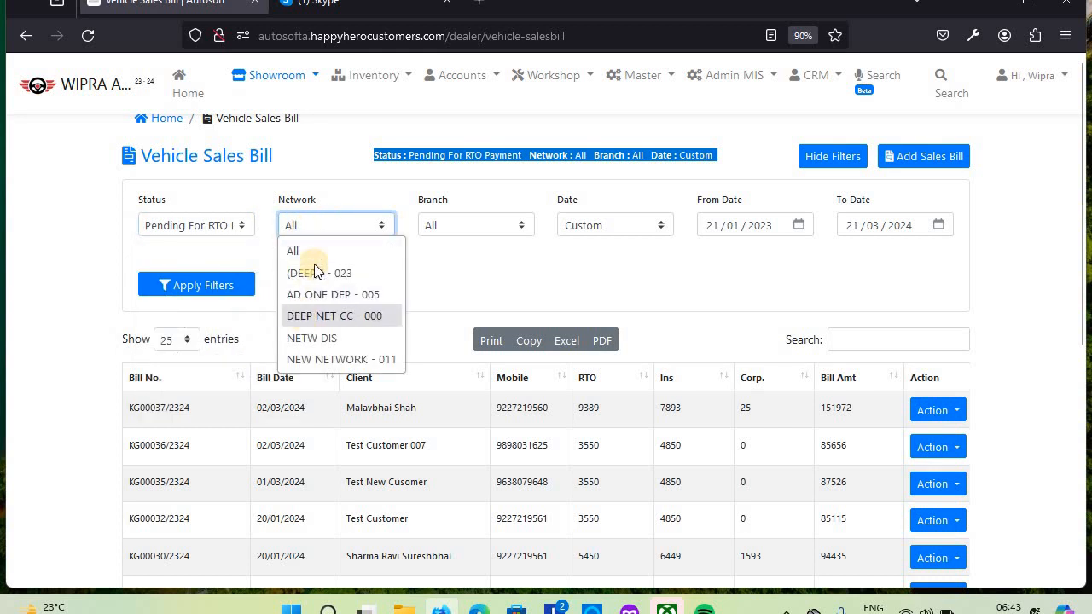
click(450, 225)
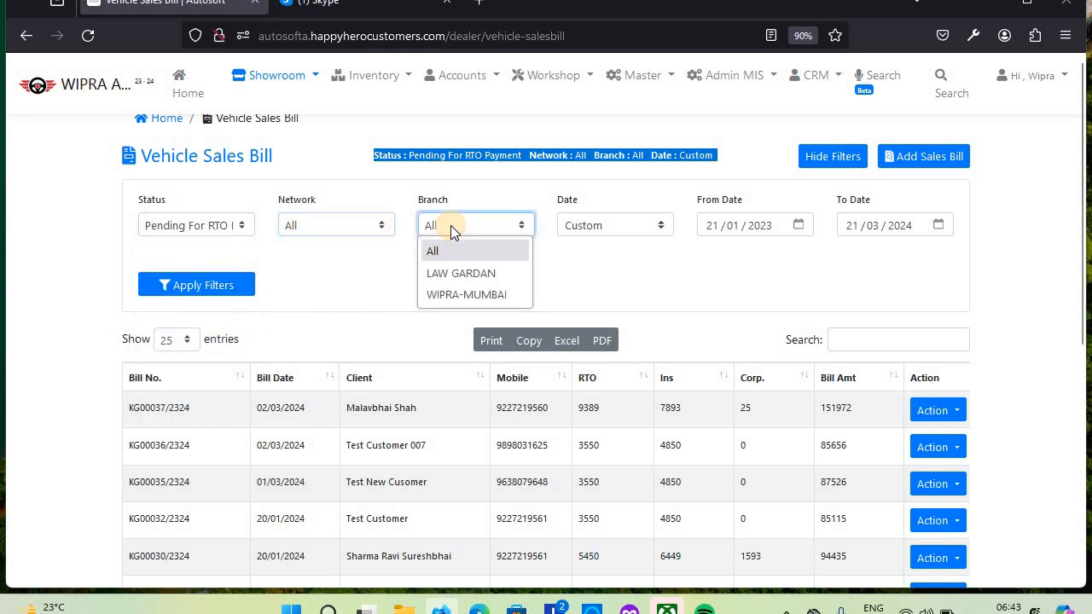
click(598, 228)
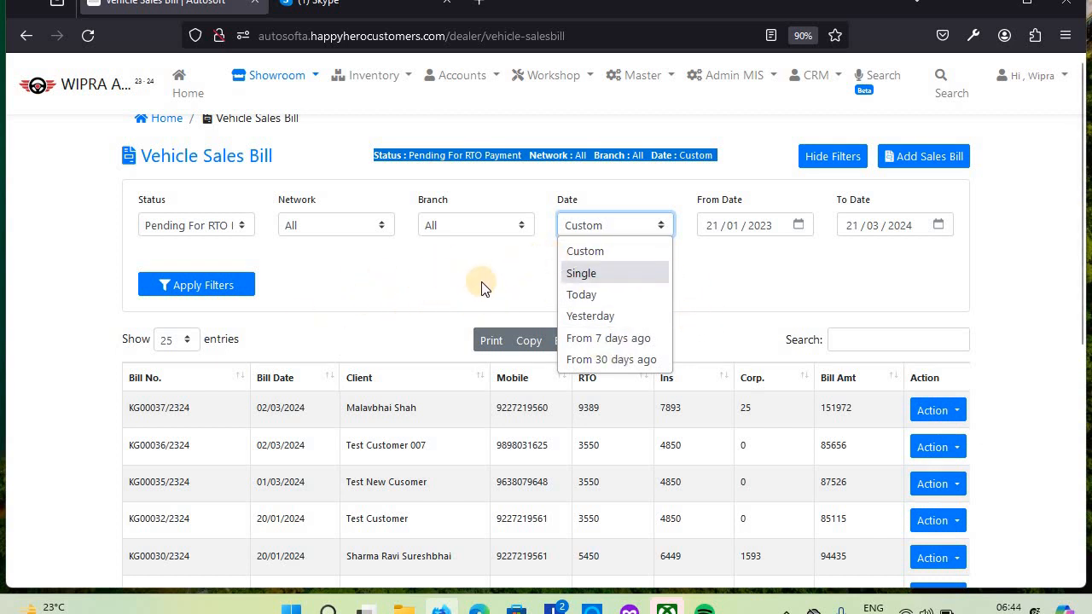
click(393, 296)
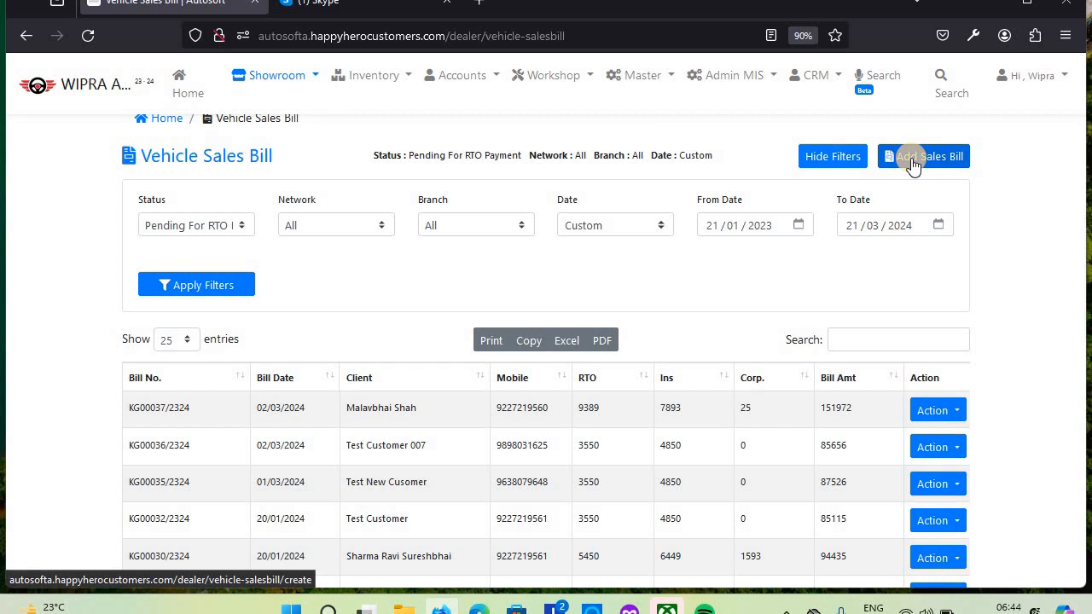
Open the first sales bill in the filtered list for editing and put the cursor in its bill number field.
click(927, 413)
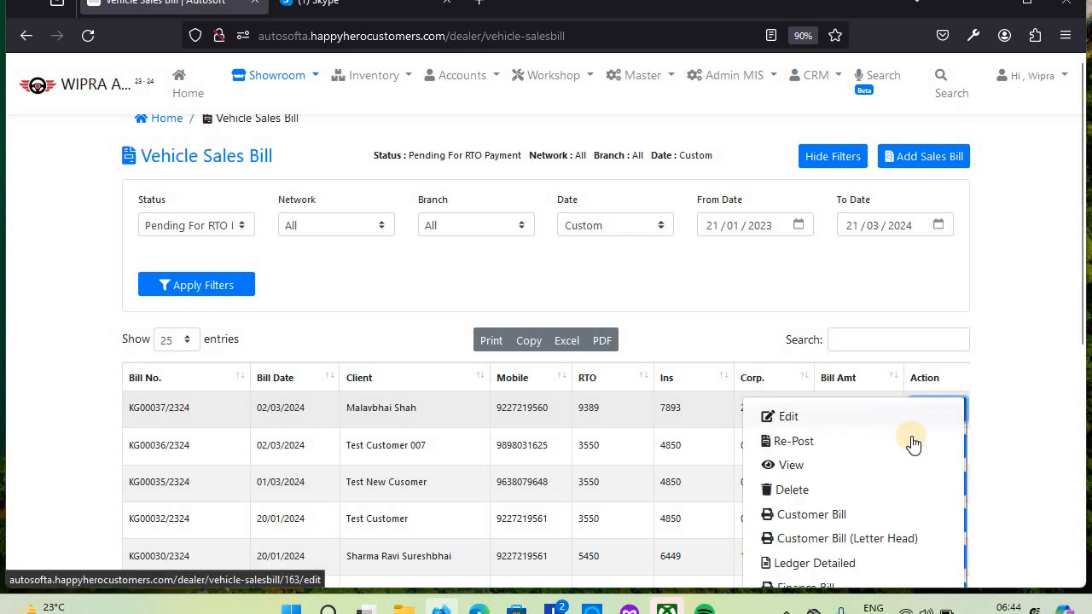
click(819, 414)
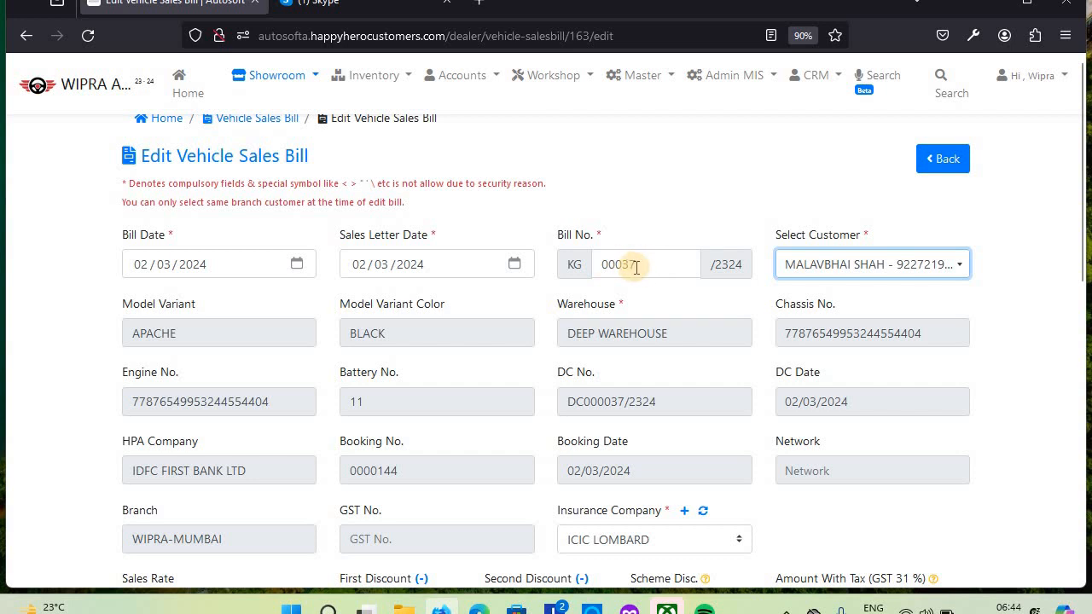
mouse_move(638, 267)
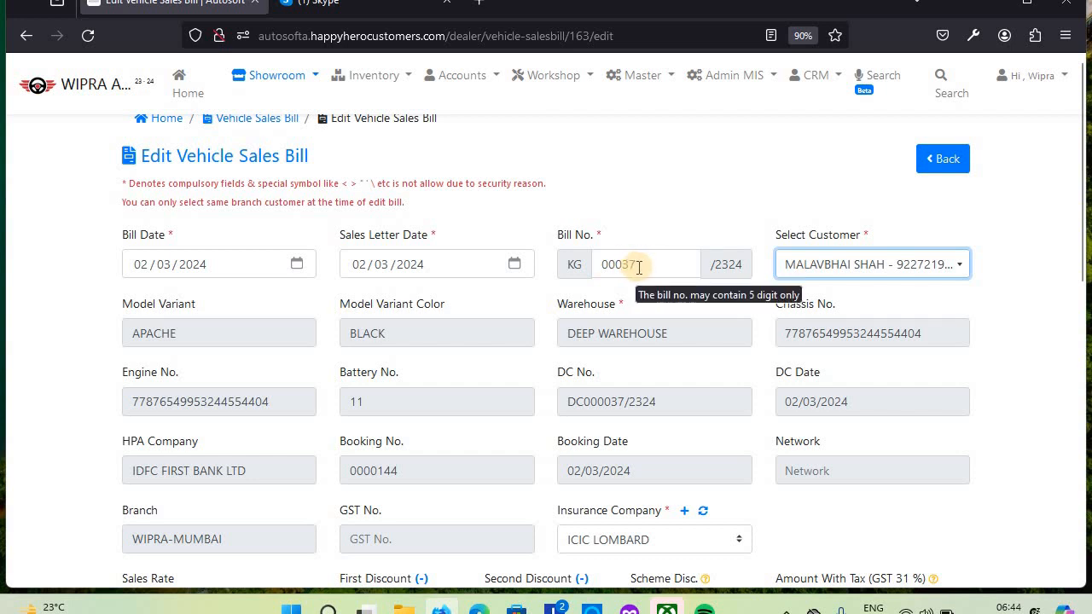
click(635, 265)
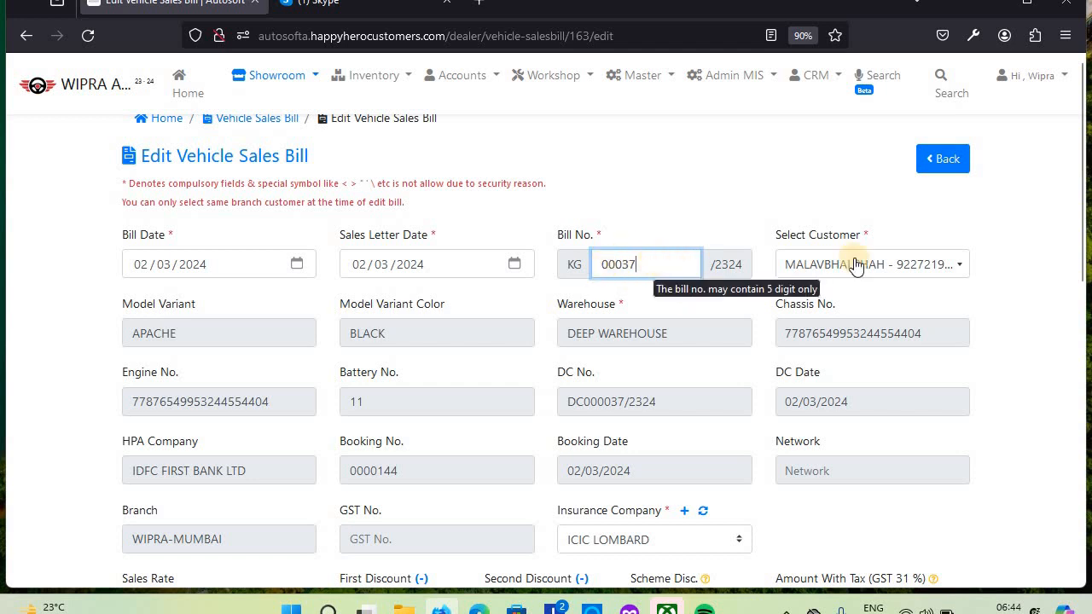
Switch the bill's customer to the TEST STATUS entry found with "test", and reselect the original customer.
click(887, 267)
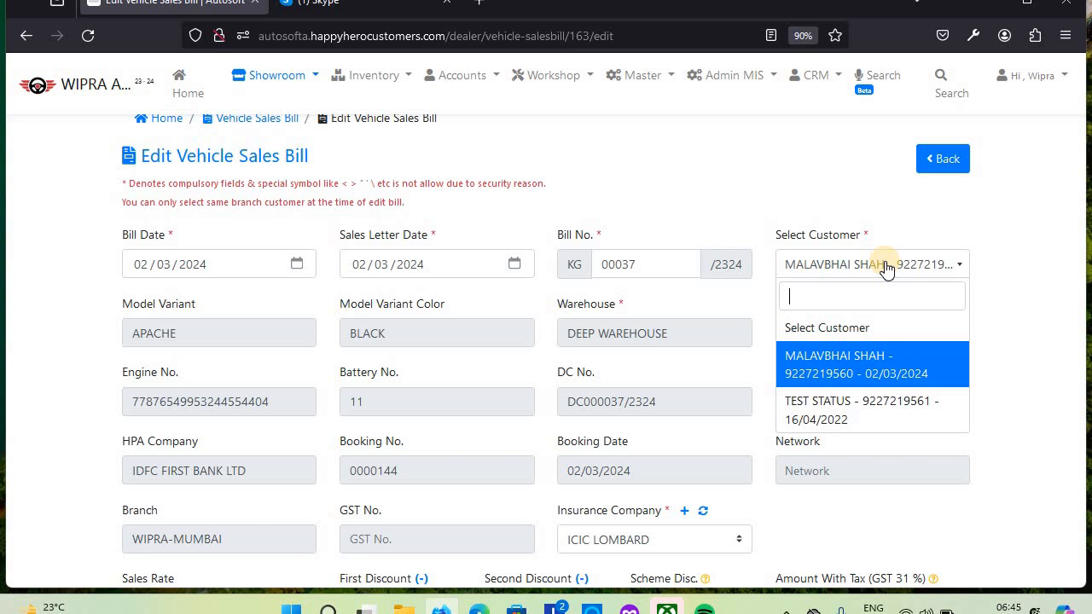
text(test)
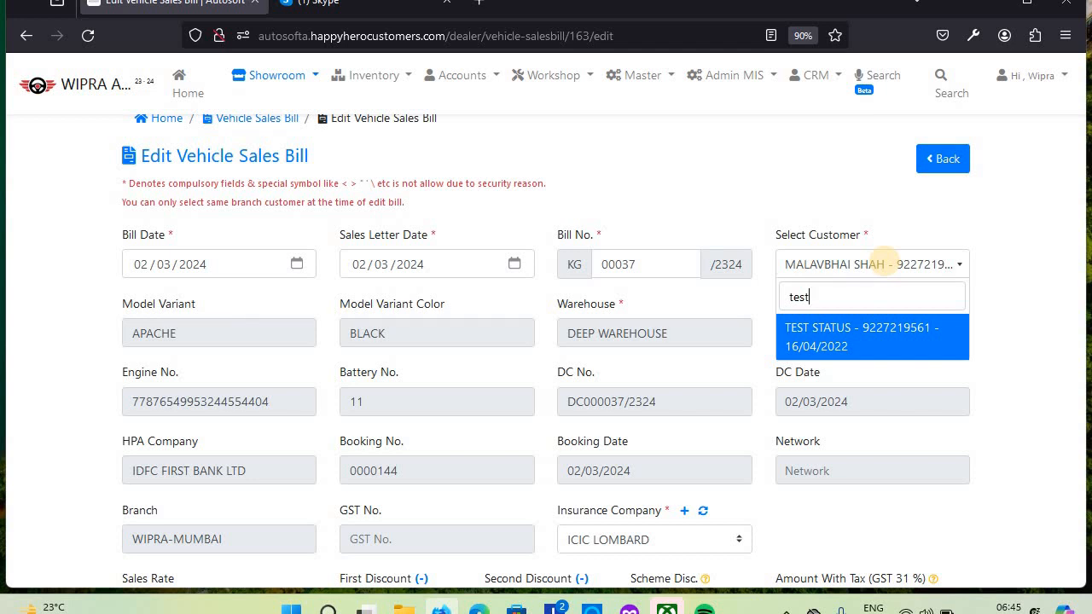
click(866, 337)
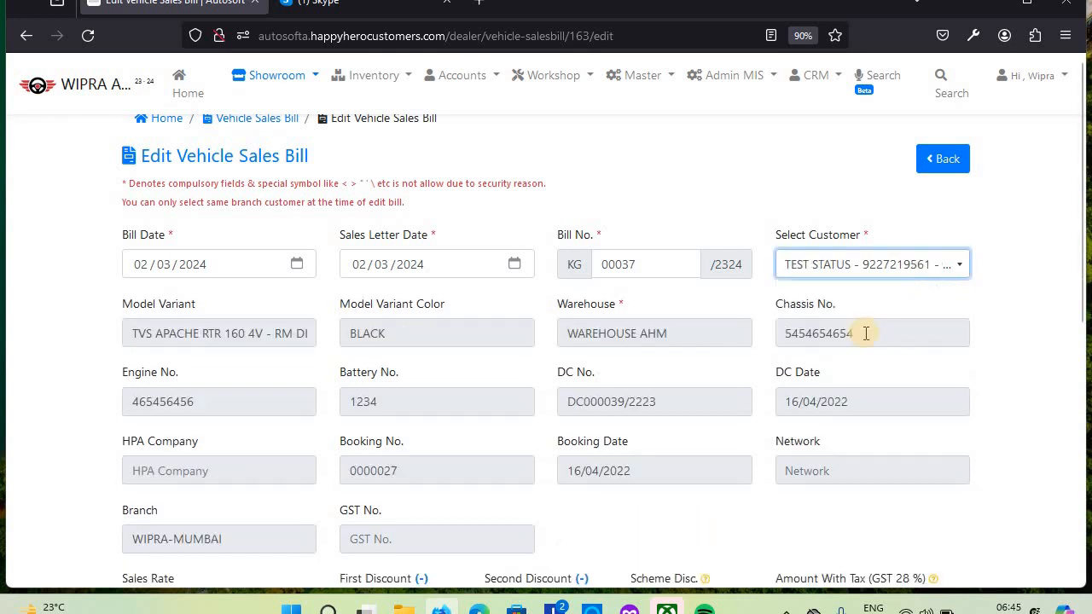
click(872, 268)
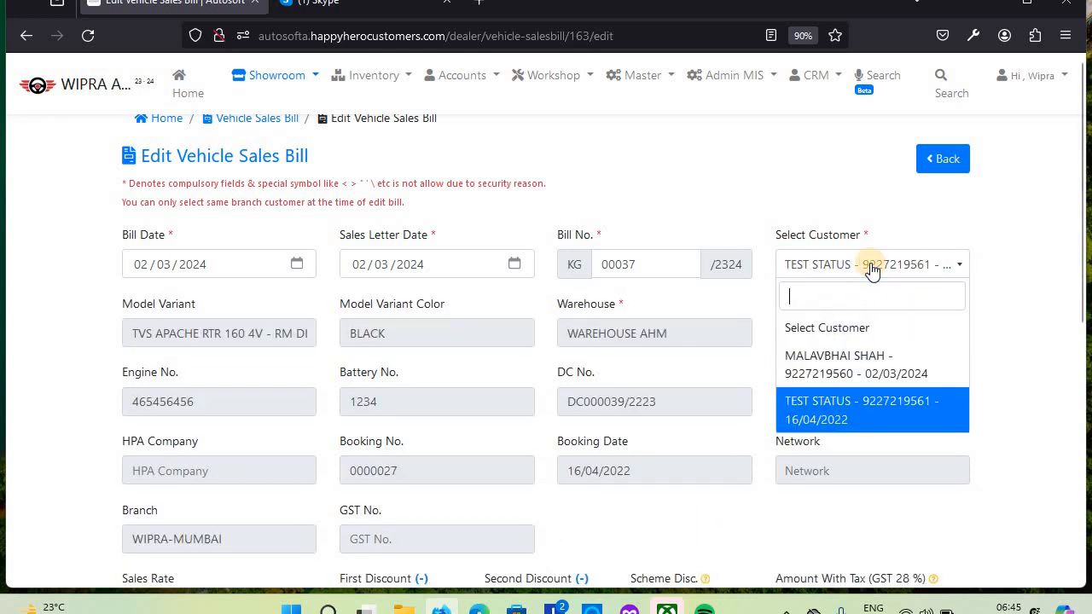
click(827, 357)
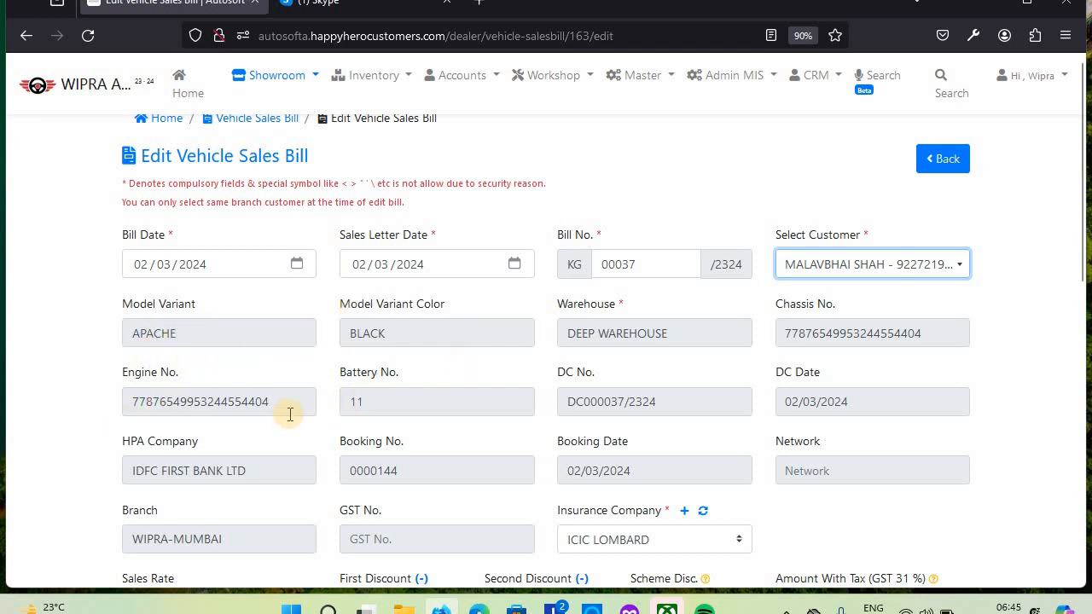
Review the bill's vehicle details, rates and discounts, additional charges, loan file number and balance fields.
scroll(290, 414, down, 2)
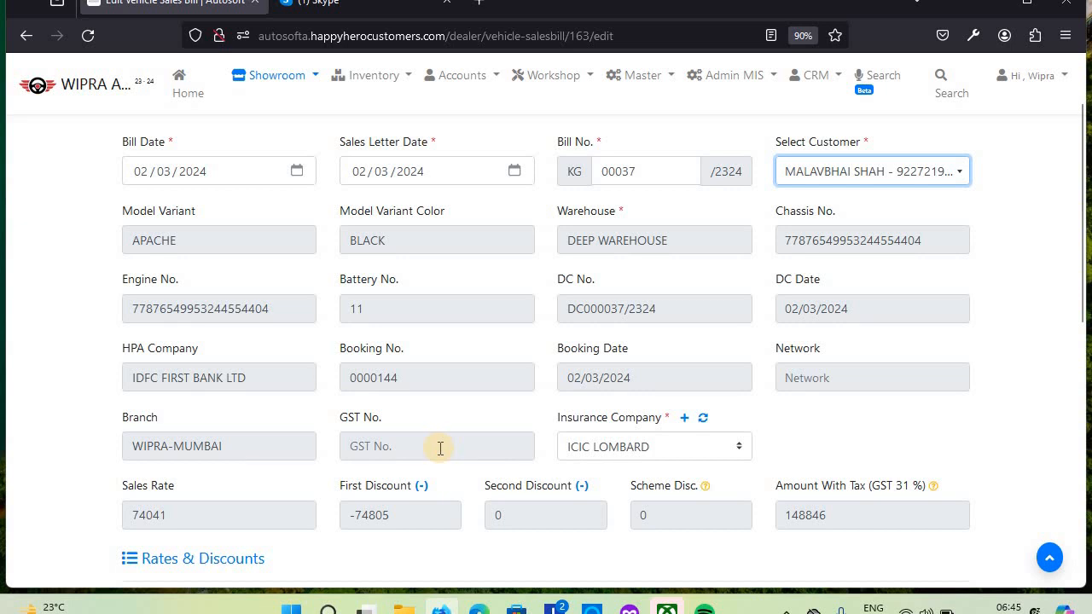
scroll(440, 448, down, 2)
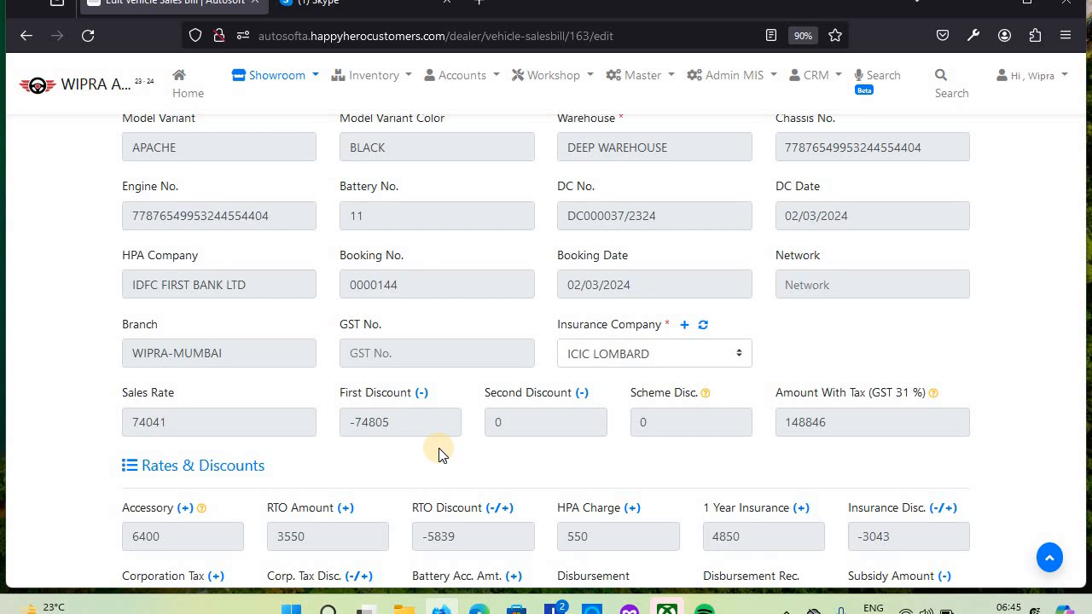
scroll(438, 452, down, 4)
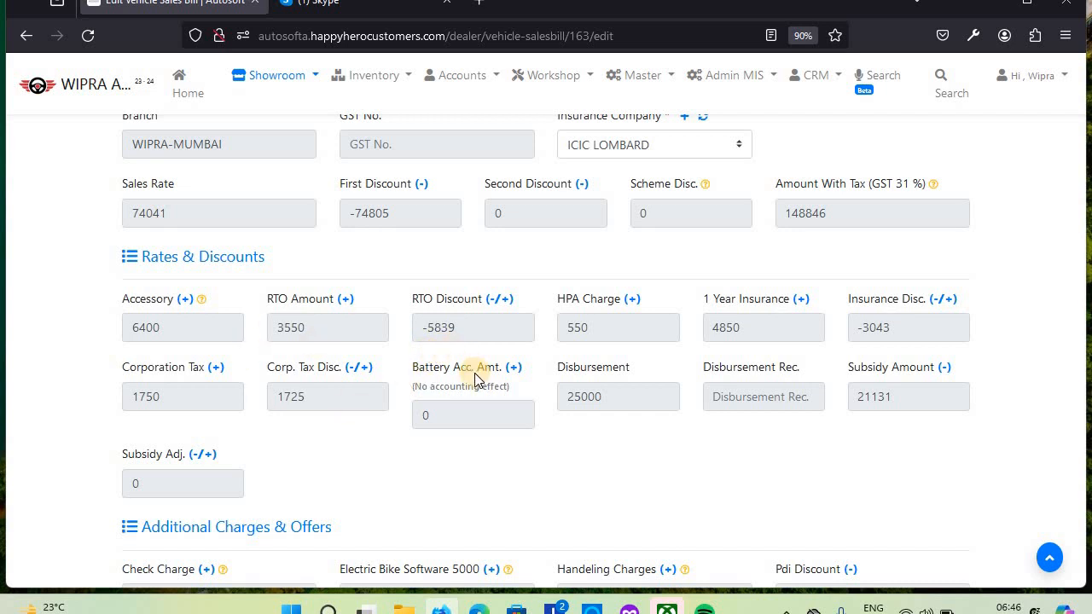
scroll(475, 378, down, 1)
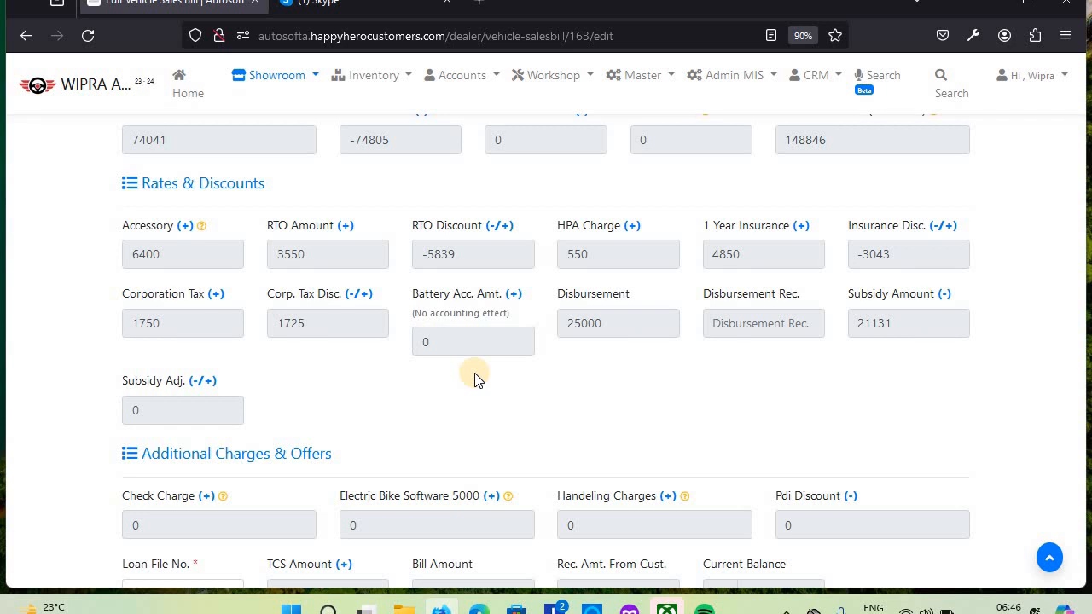
scroll(476, 379, down, 3)
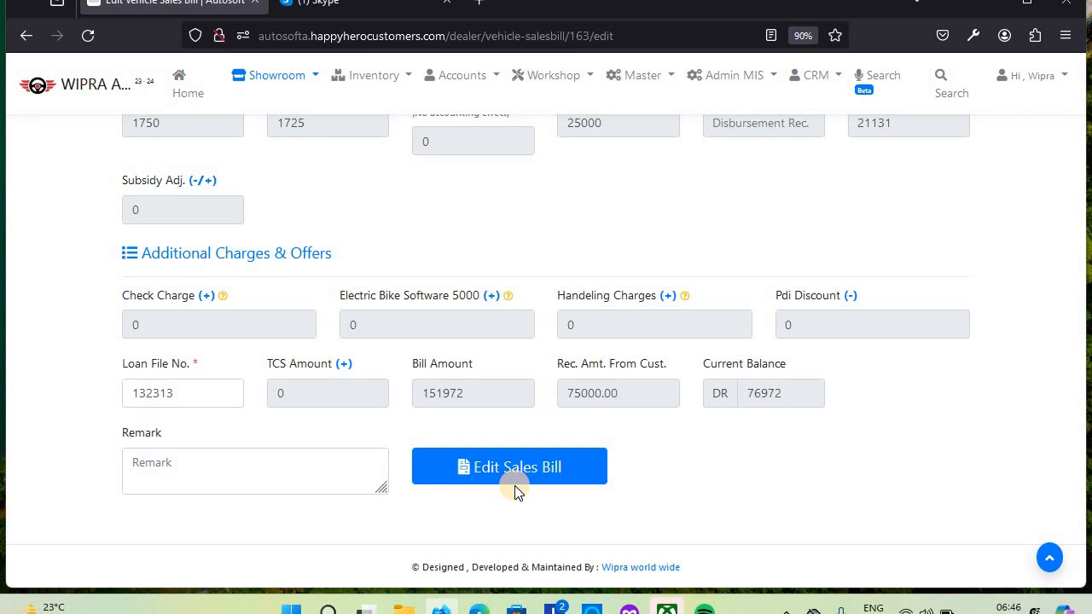
scroll(558, 226, up, 3)
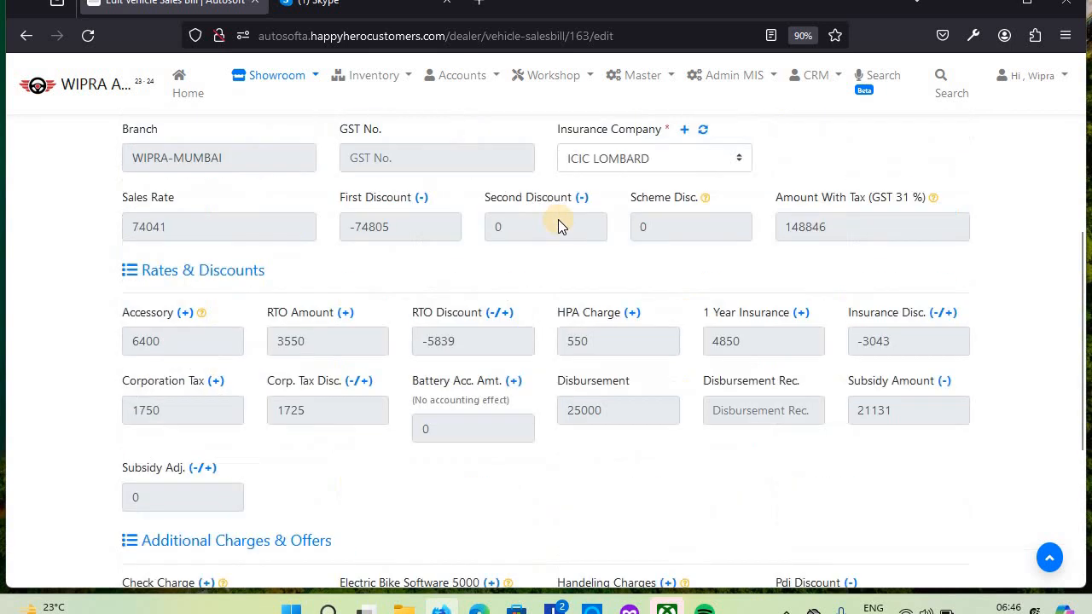
Look over the whole edit form once more, from the bill date down to the loan file number and remark.
scroll(559, 219, up, 1)
scroll(559, 219, up, 3)
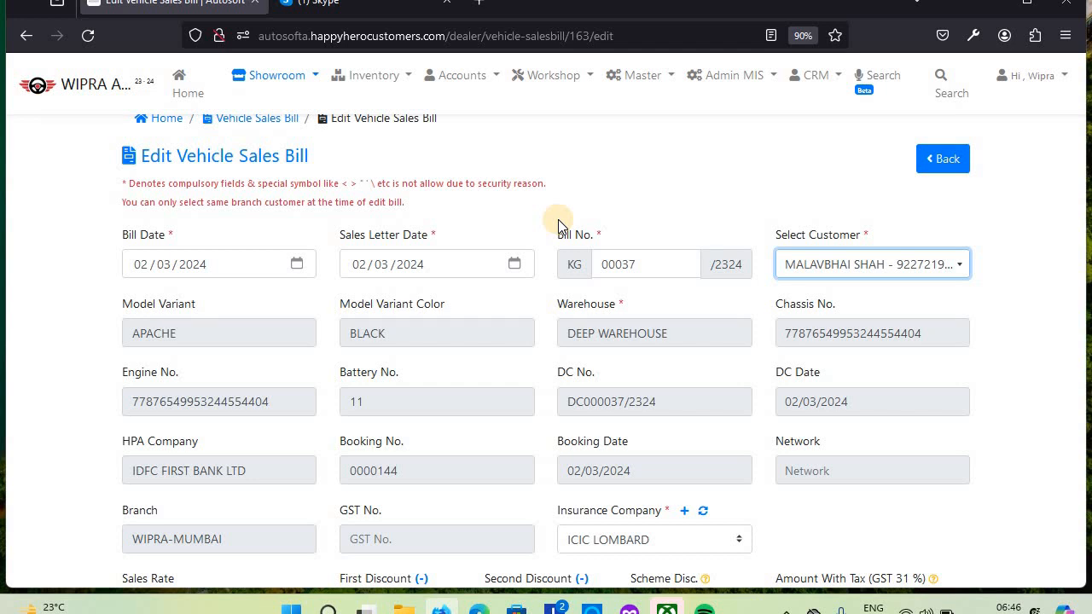
scroll(558, 224, down, 3)
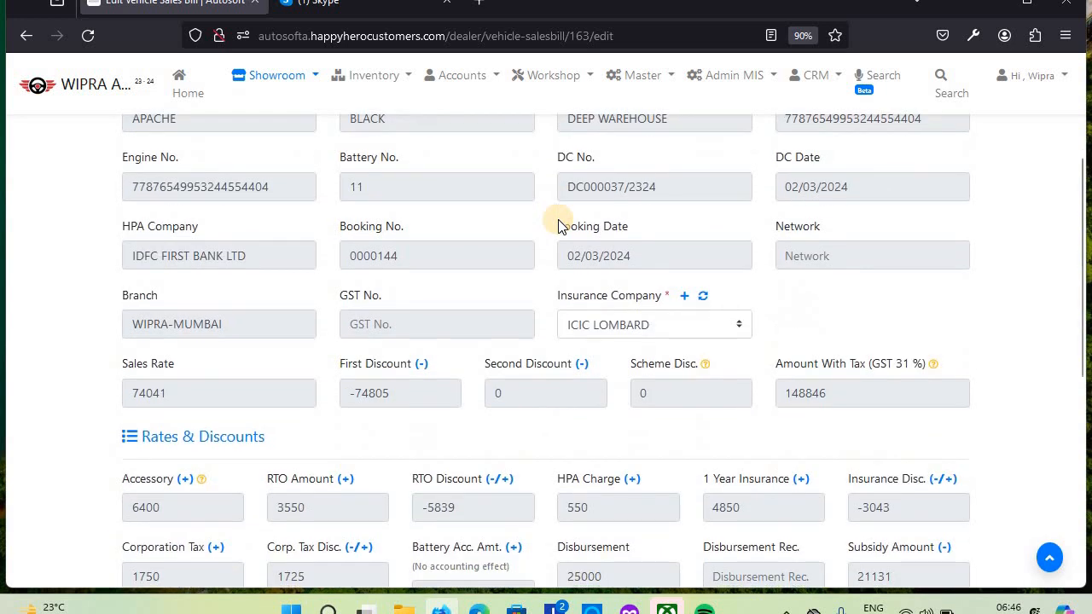
scroll(558, 223, down, 2)
scroll(558, 223, down, 2)
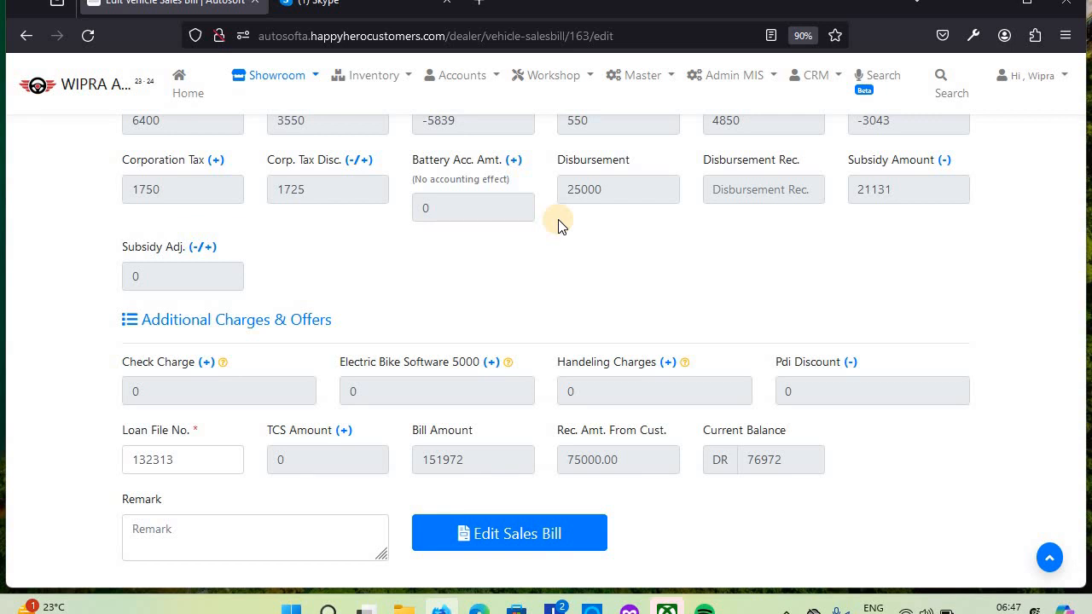
scroll(558, 224, up, 7)
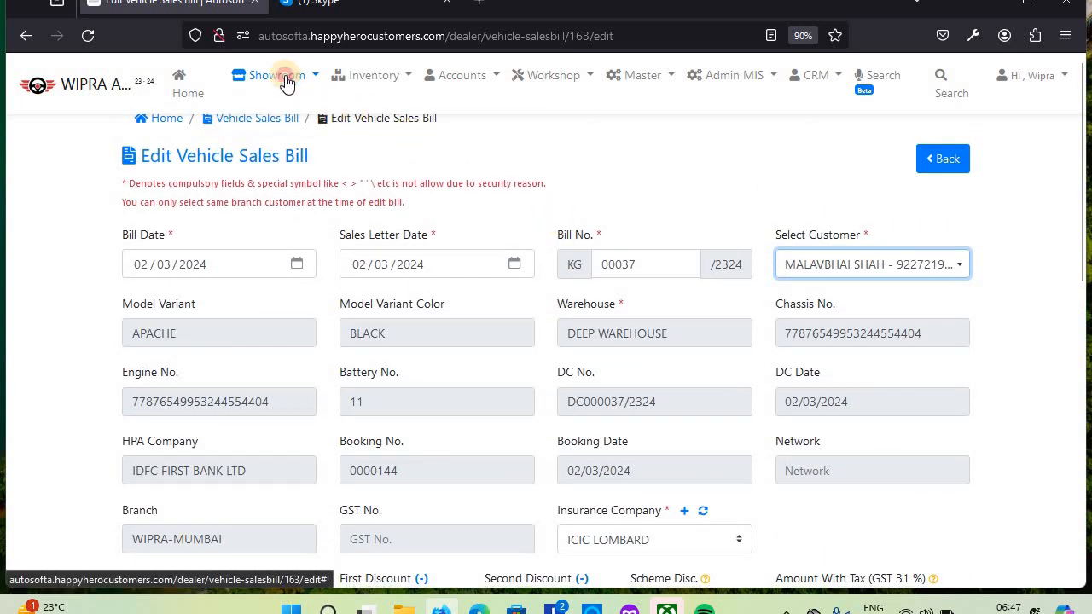
Open the Pre Billing Approval list from the Showroom section and look through the actions available for the first booking.
click(288, 79)
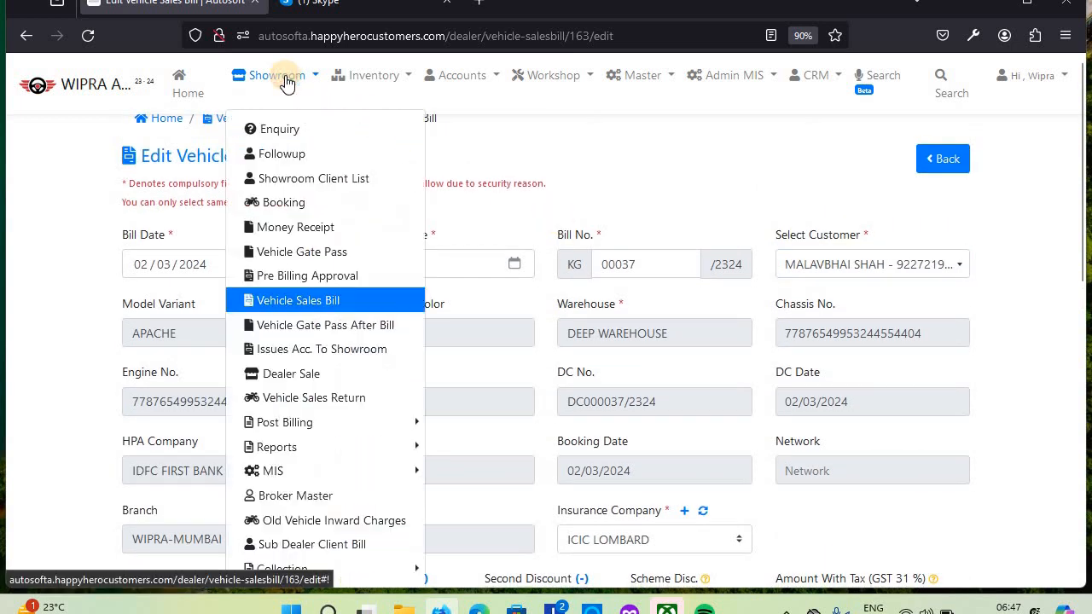
click(291, 277)
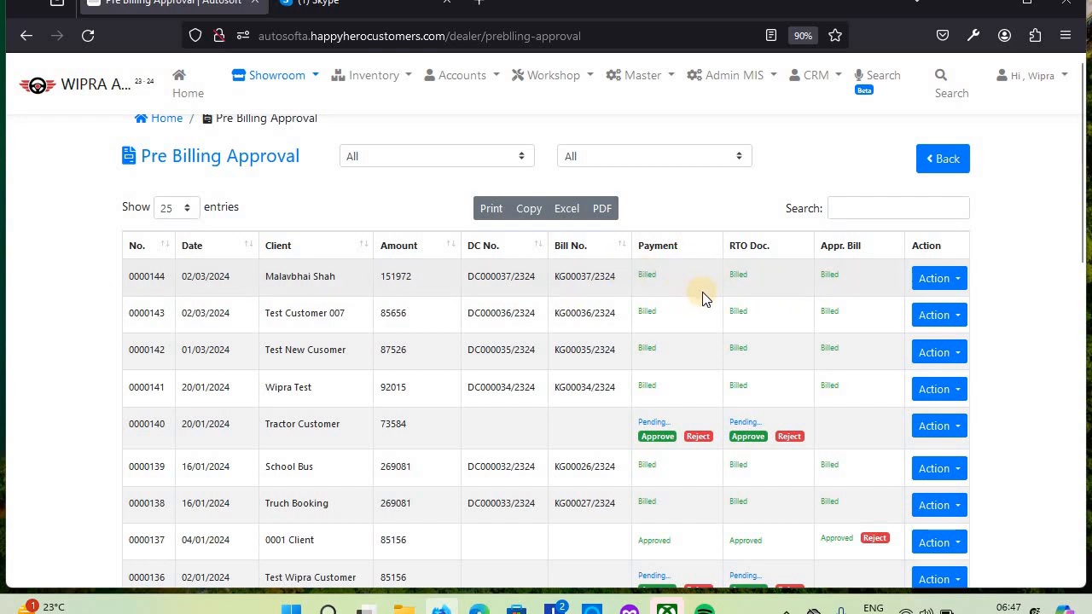
click(935, 280)
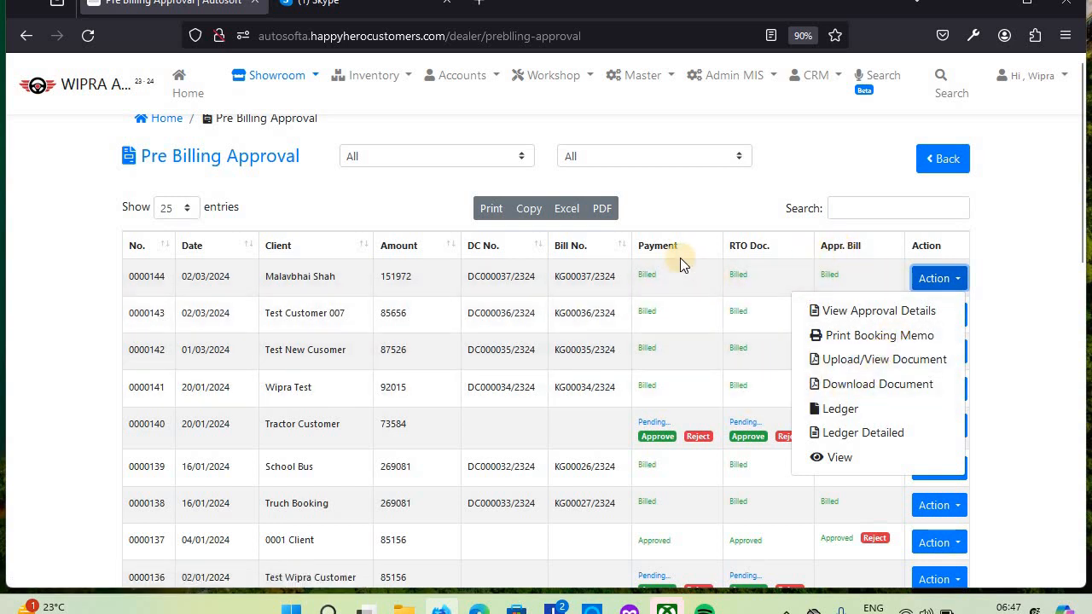
click(759, 264)
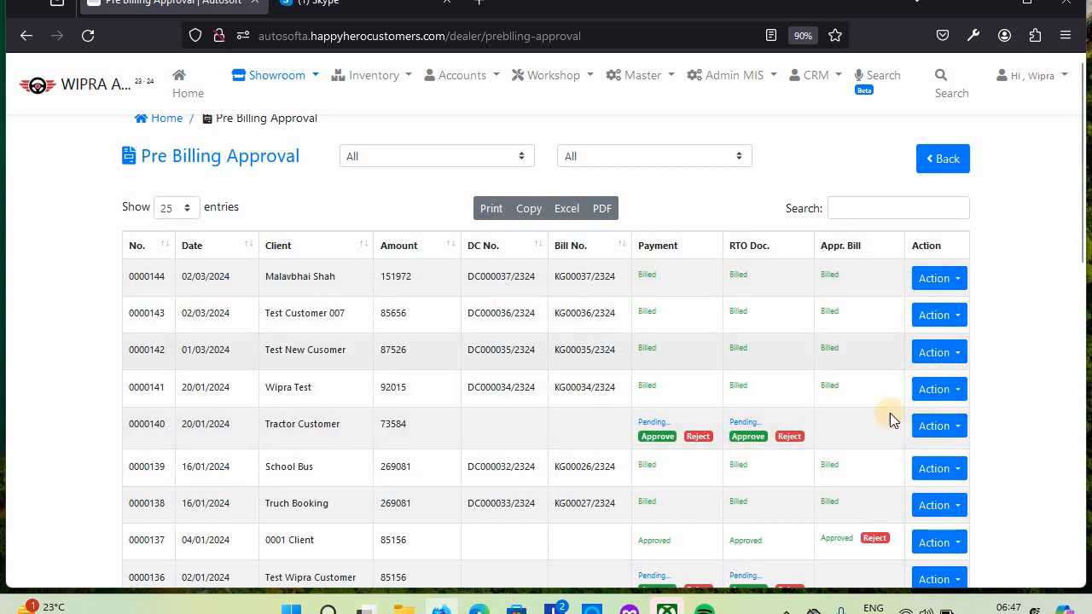
View the first booking's approval details, close them, and look through its remaining actions.
click(936, 280)
click(934, 281)
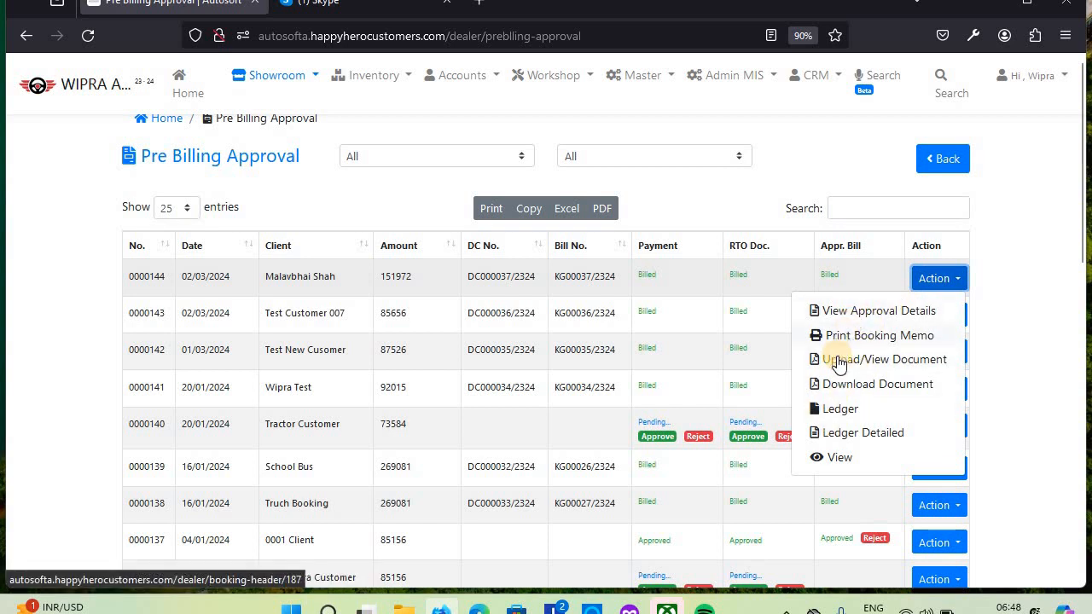
click(843, 312)
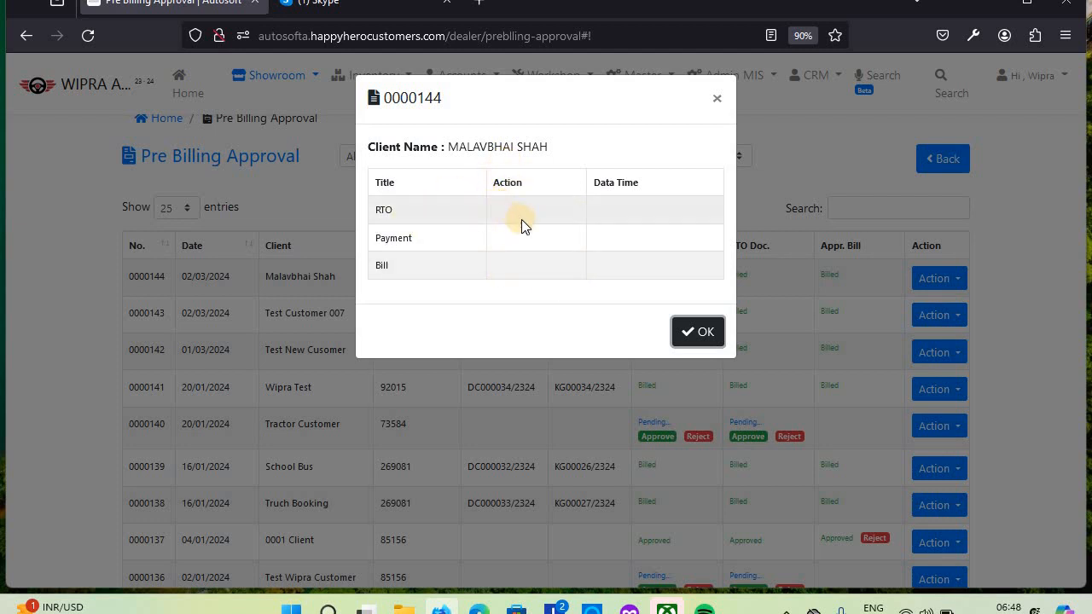
click(698, 332)
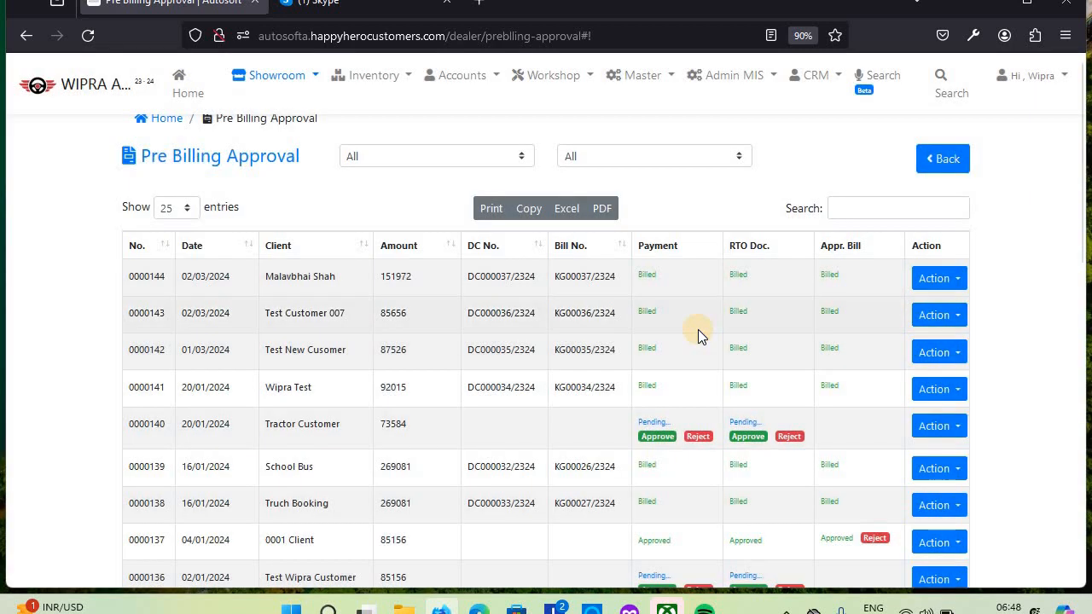
click(947, 283)
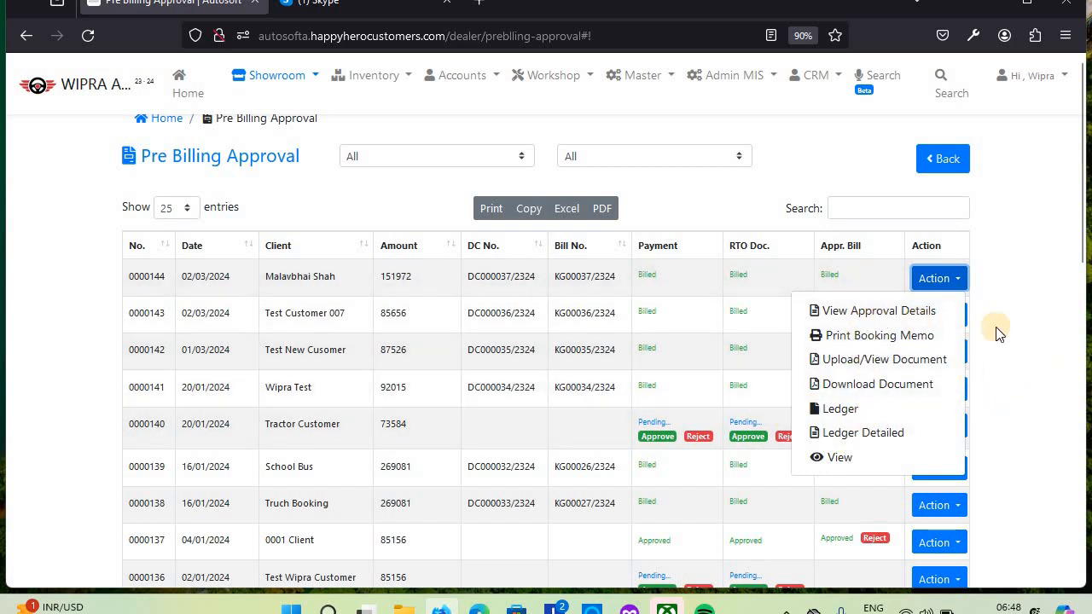
click(1049, 358)
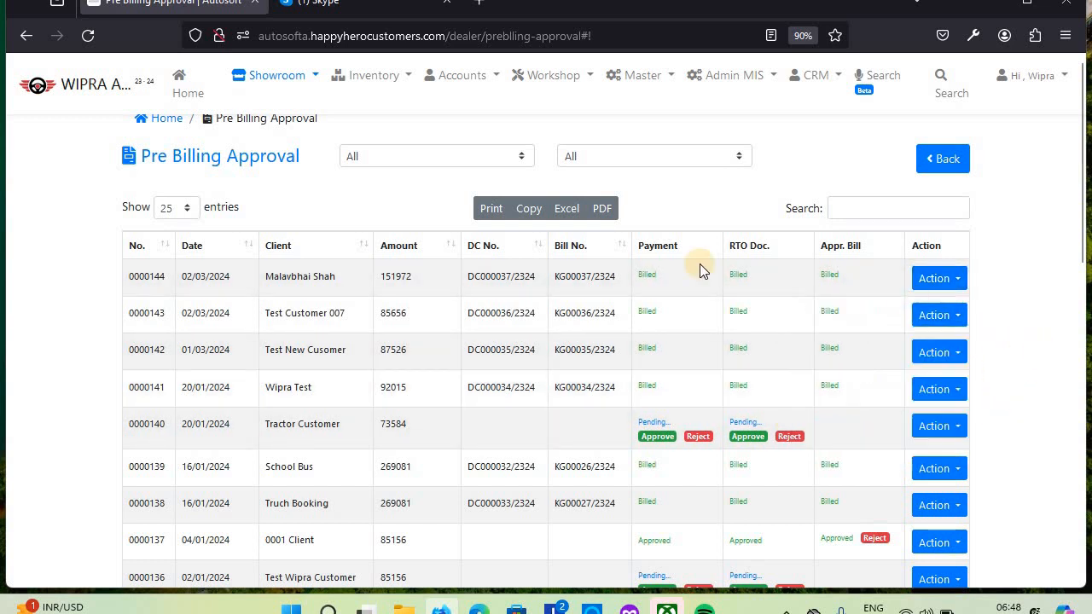
Reload the Pre Billing Approval list and return to the Vehicle Sales Bill list.
click(275, 81)
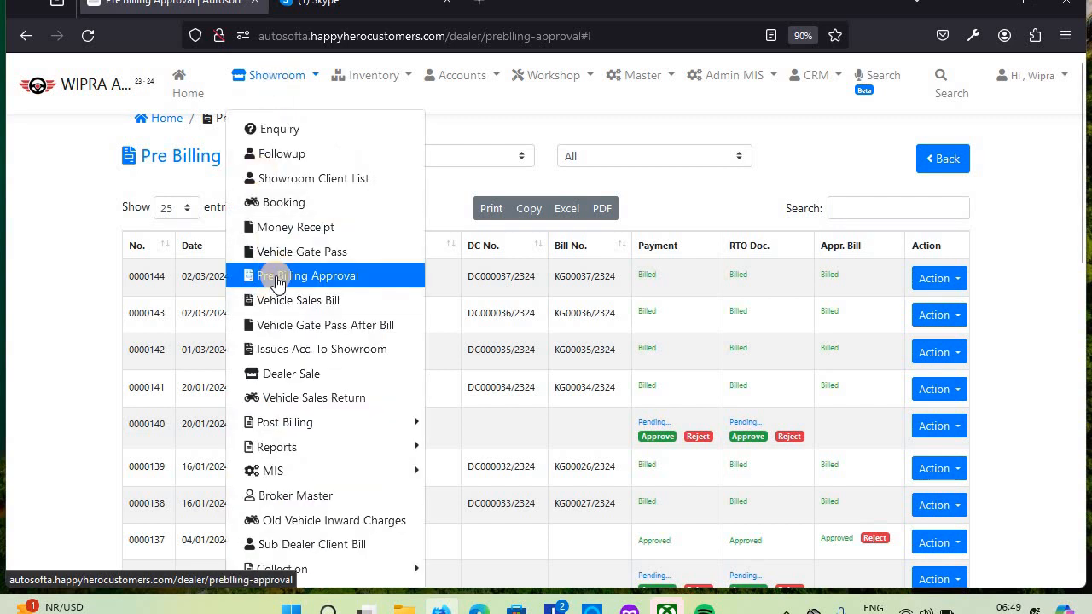
click(277, 284)
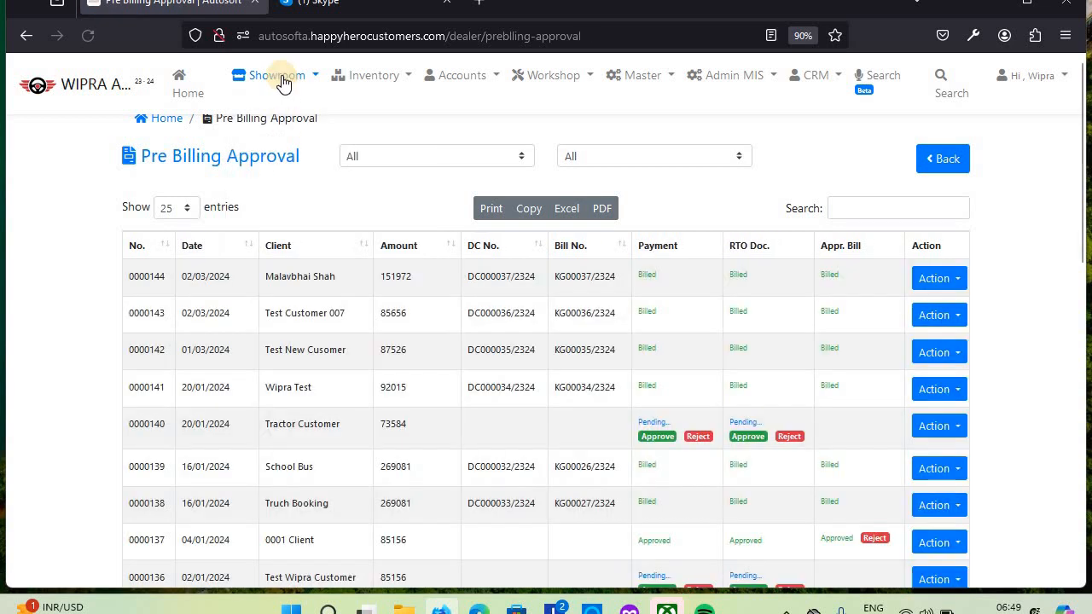
click(283, 81)
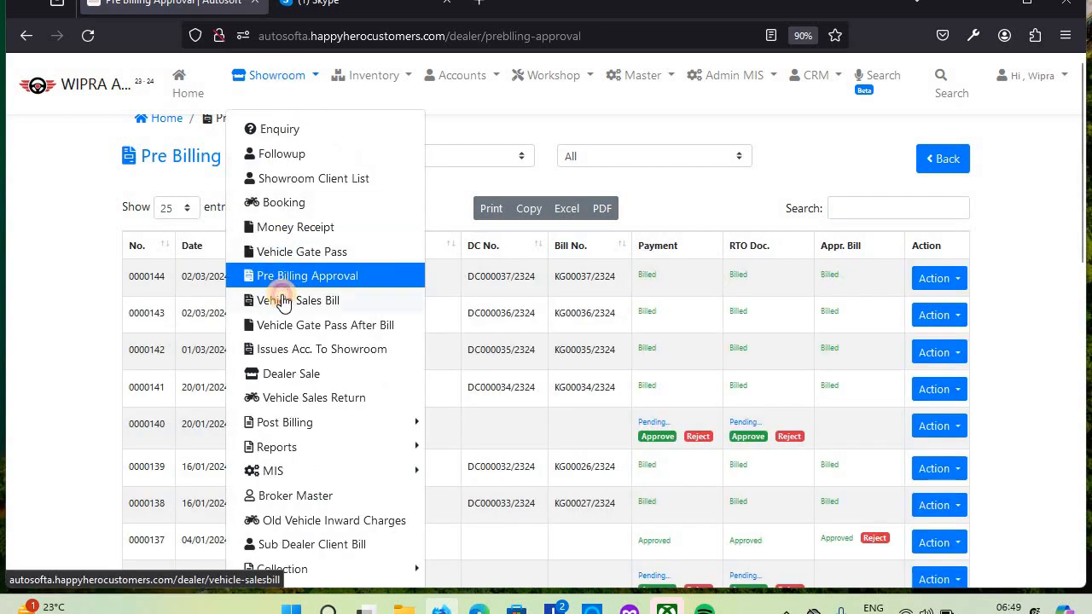
click(284, 299)
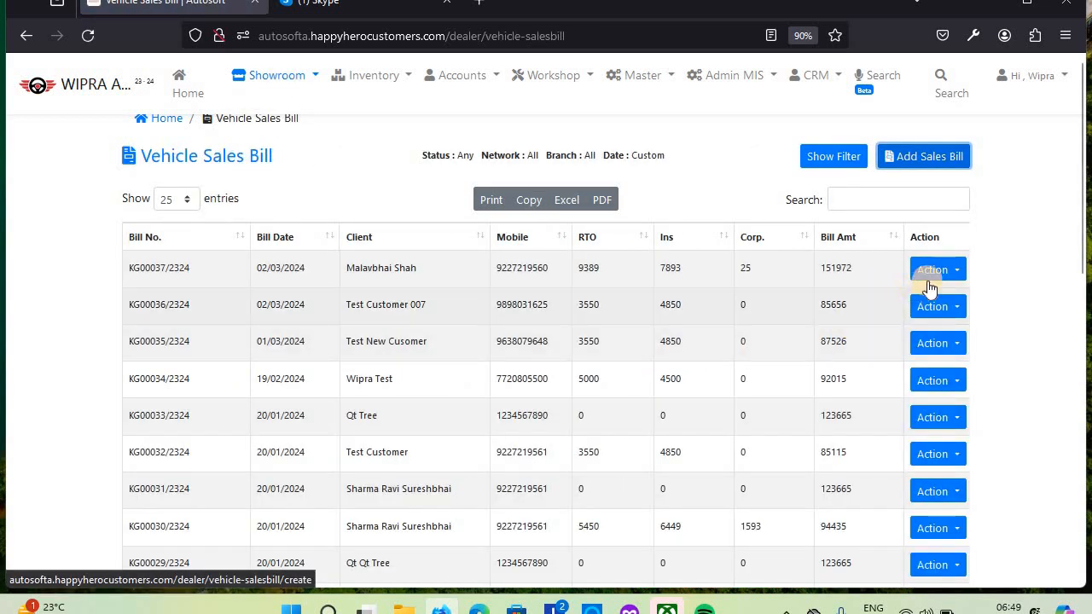
Open the detailed ledger of the first sales bill, review its account entries, and return to the Vehicle Sales Bill list.
click(934, 273)
click(934, 273)
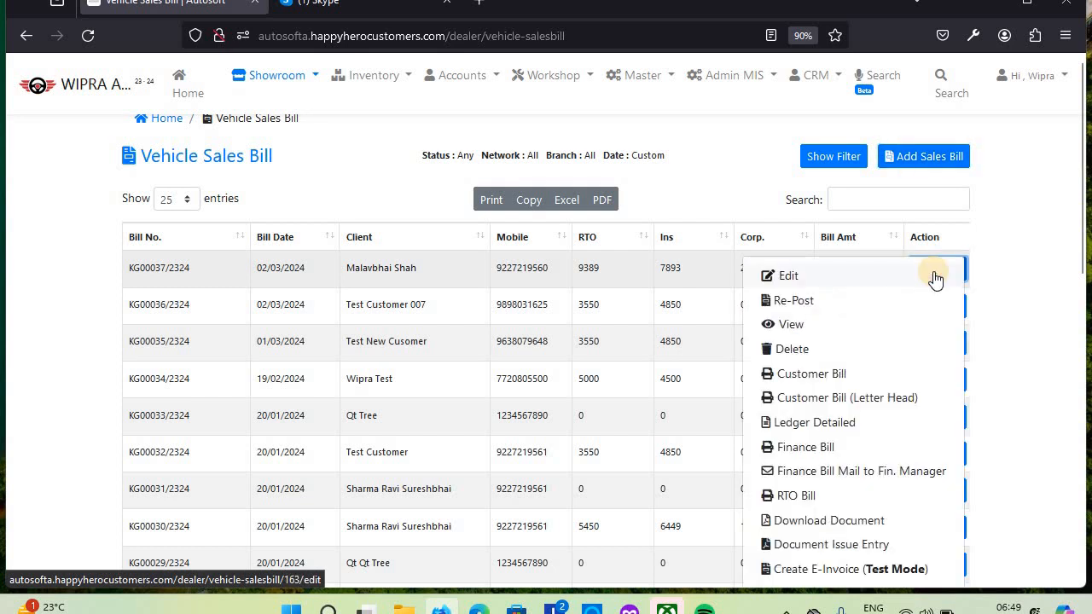
click(818, 424)
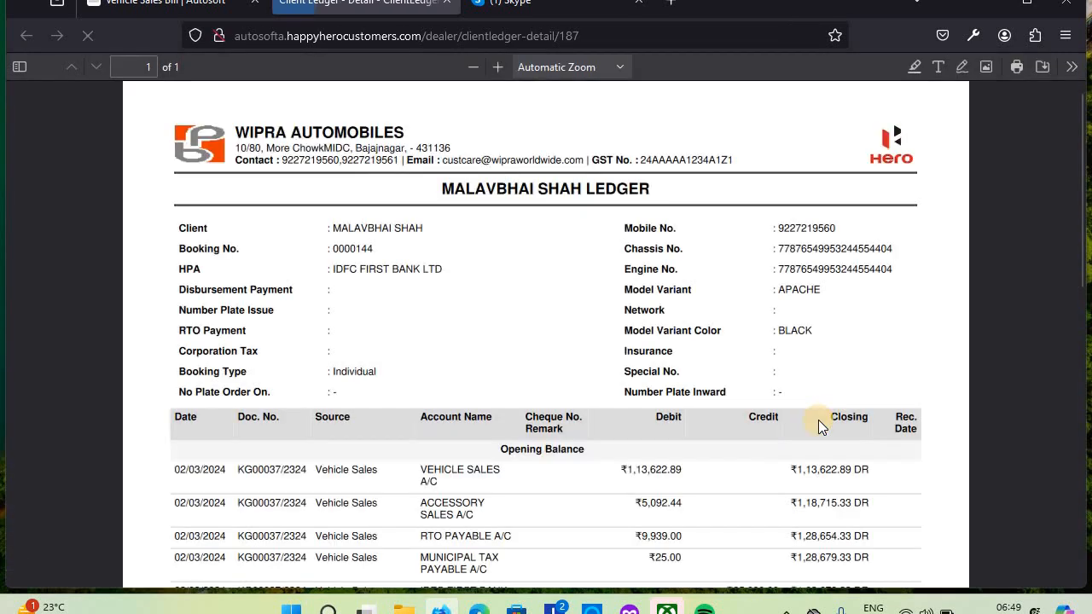
scroll(818, 422, down, 5)
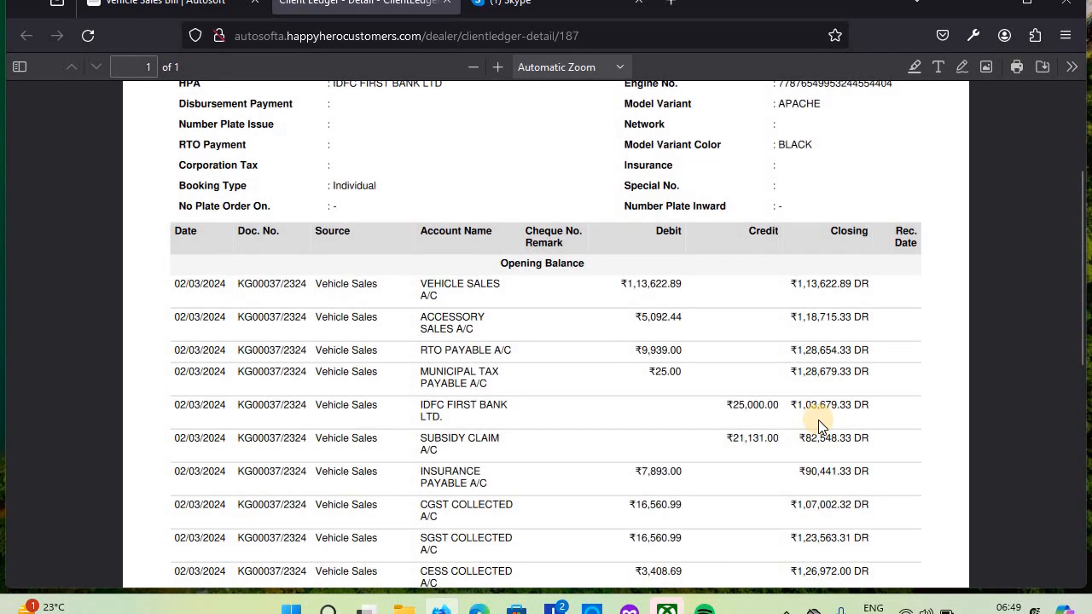
scroll(818, 424, down, 1)
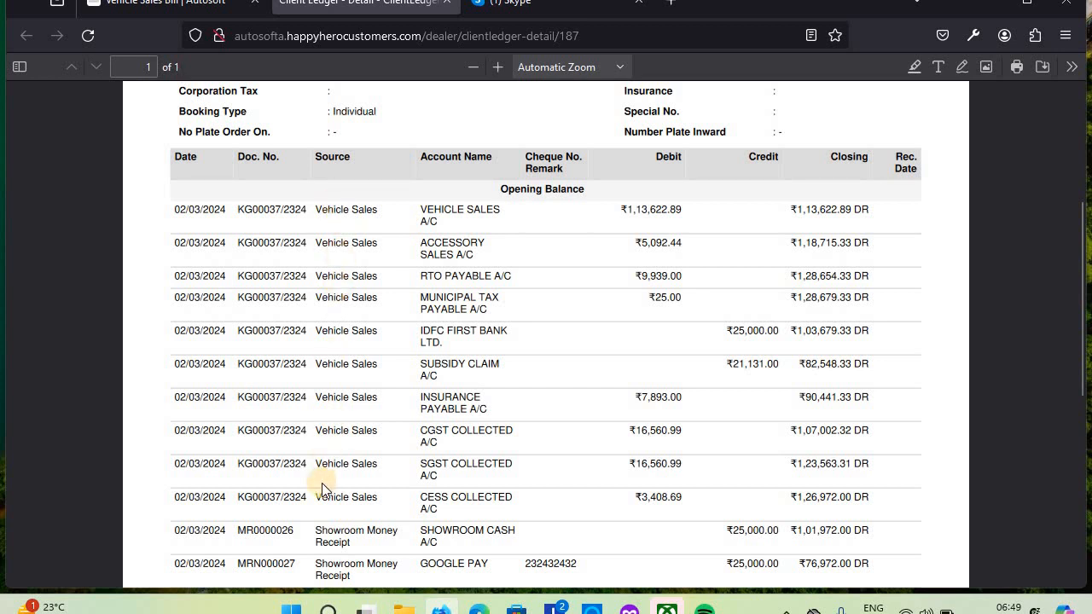
click(338, 227)
click(184, 12)
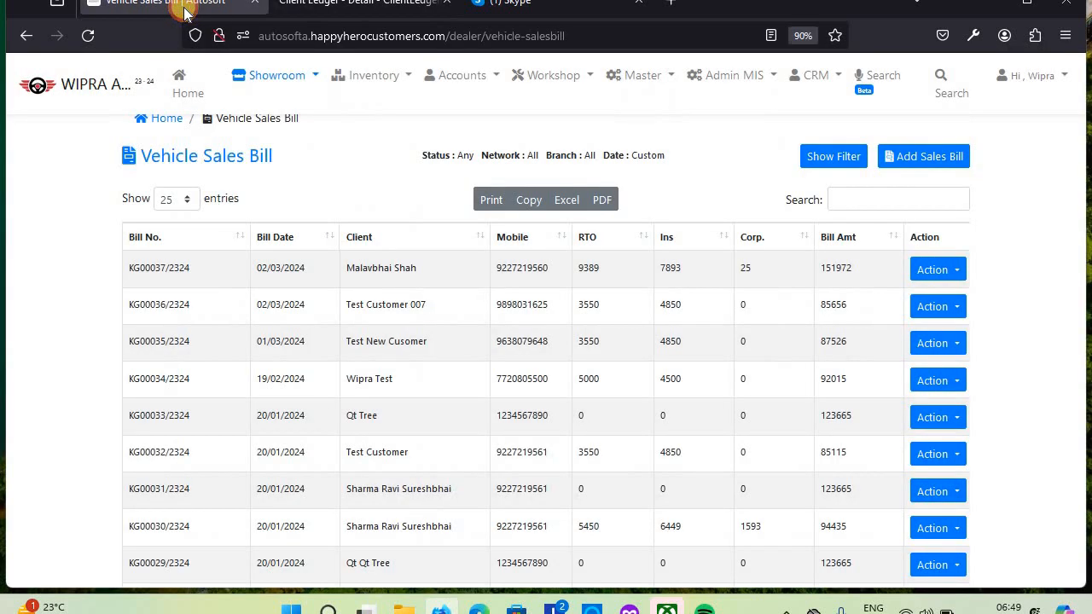
Start mailing the first bill's finance bill to the finance manager, and decline the send confirmation.
click(940, 273)
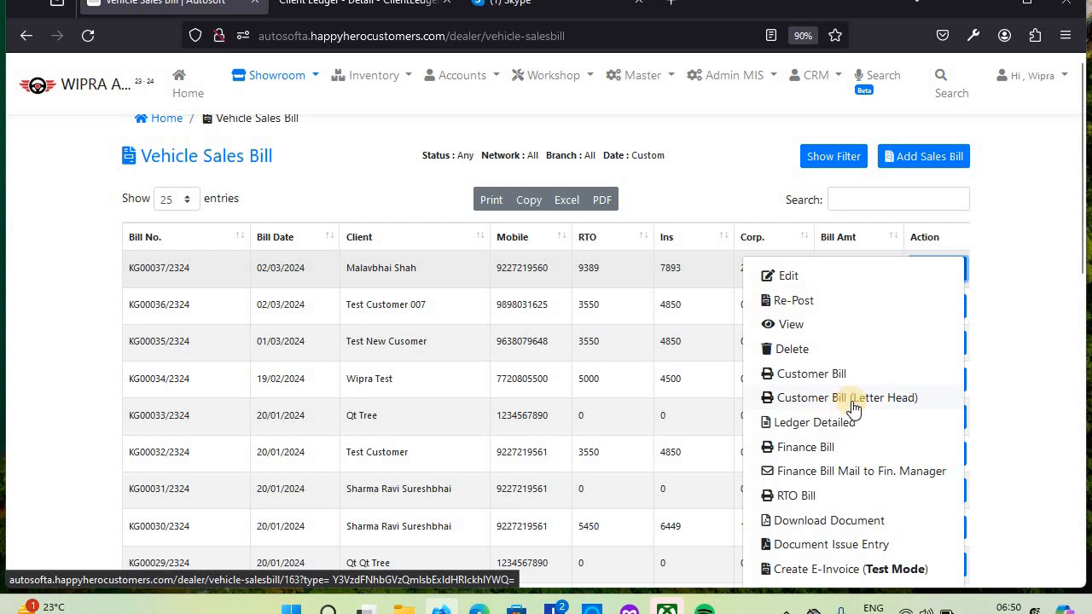
click(807, 475)
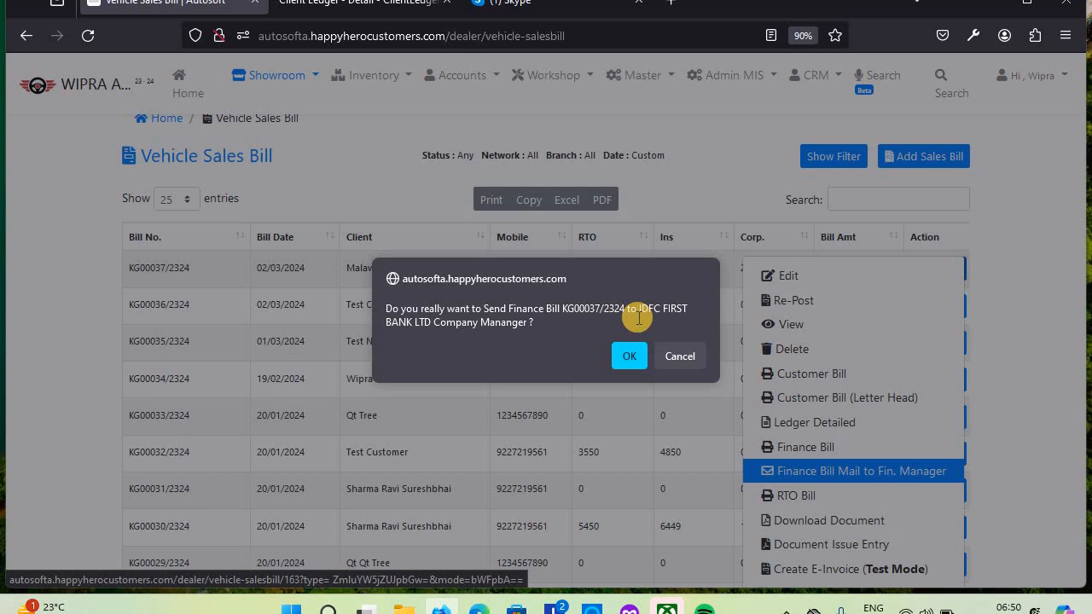
click(670, 353)
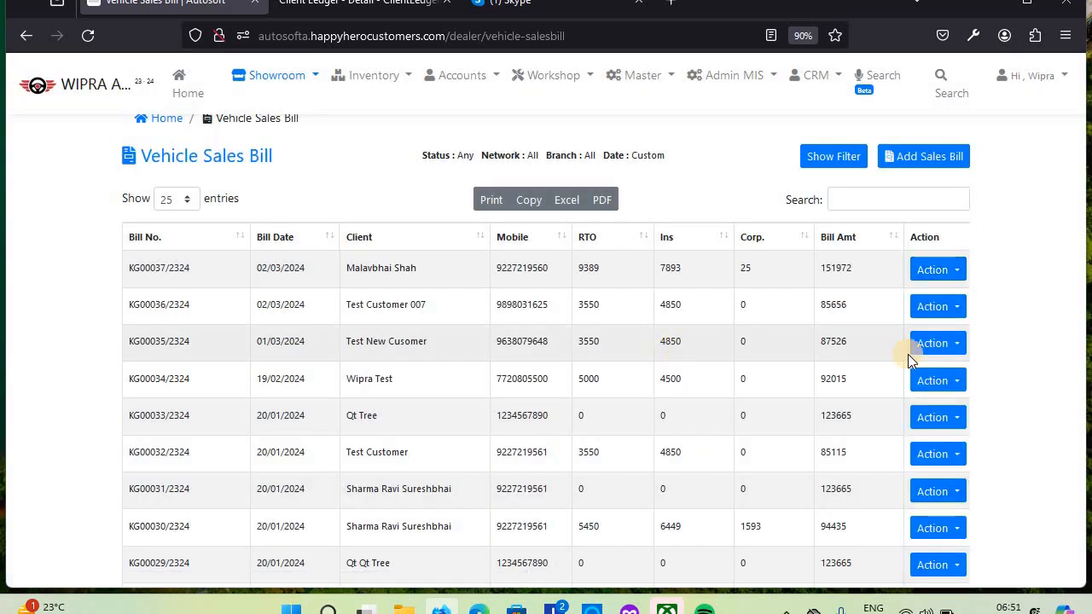
Open the first bill's Document Issue Entry form, look at its issue date and recipient fields, and go back without saving.
click(956, 275)
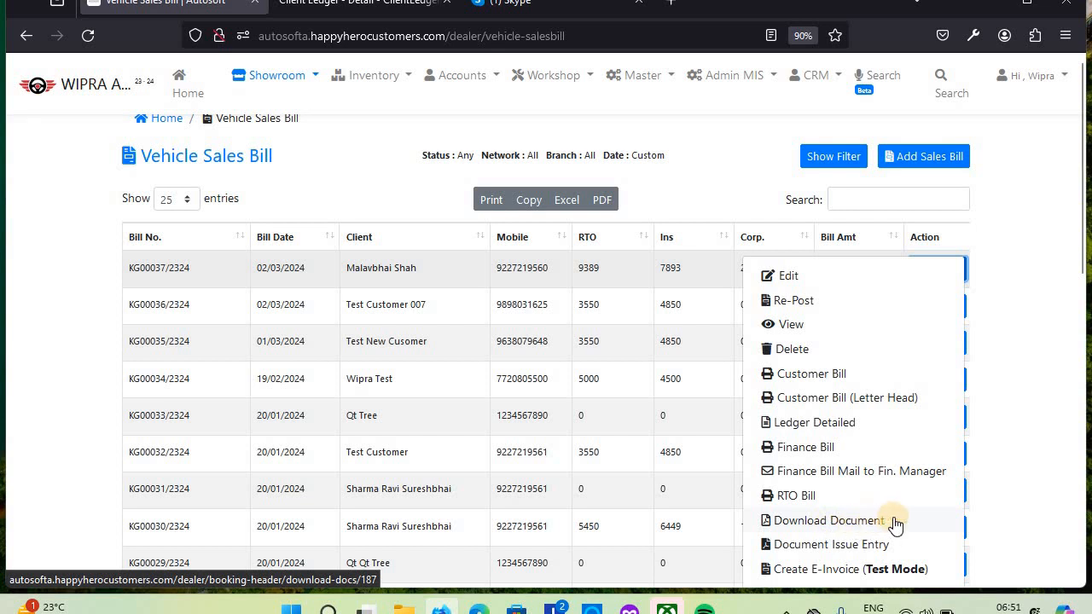
click(803, 554)
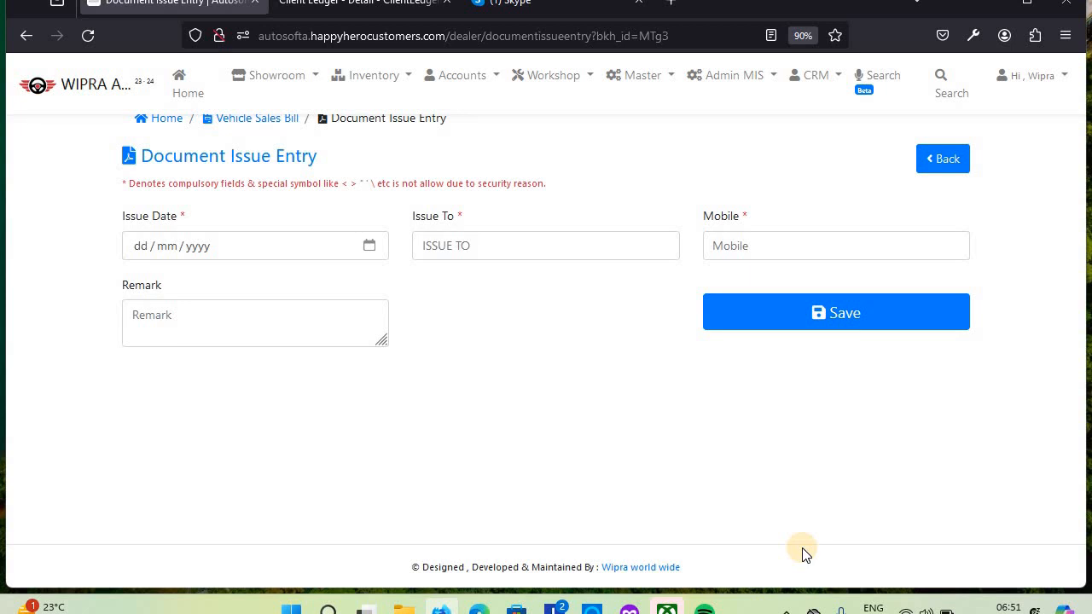
click(611, 249)
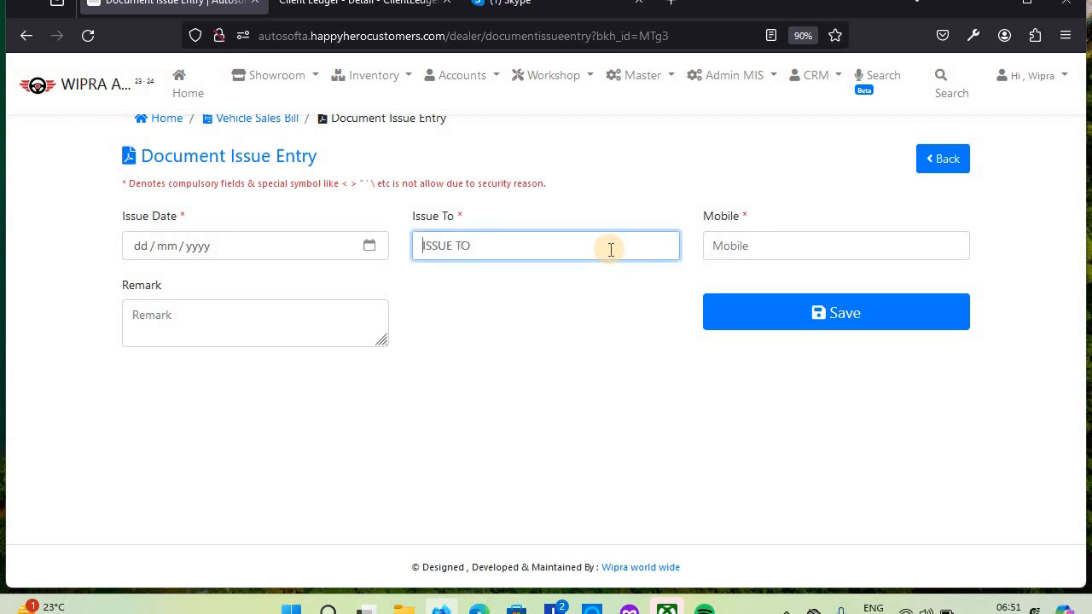
click(303, 247)
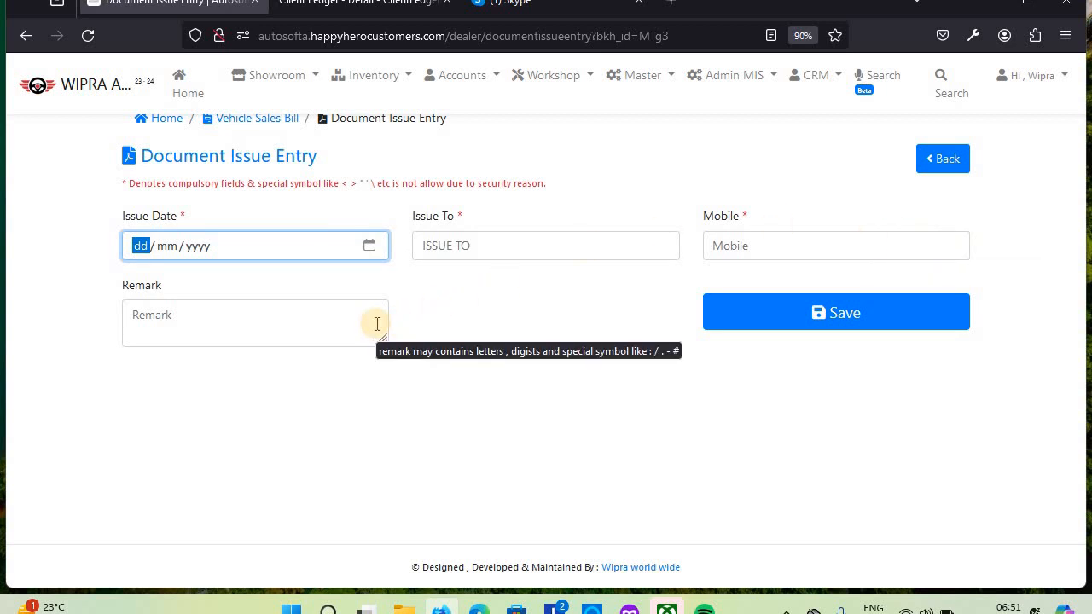
click(932, 165)
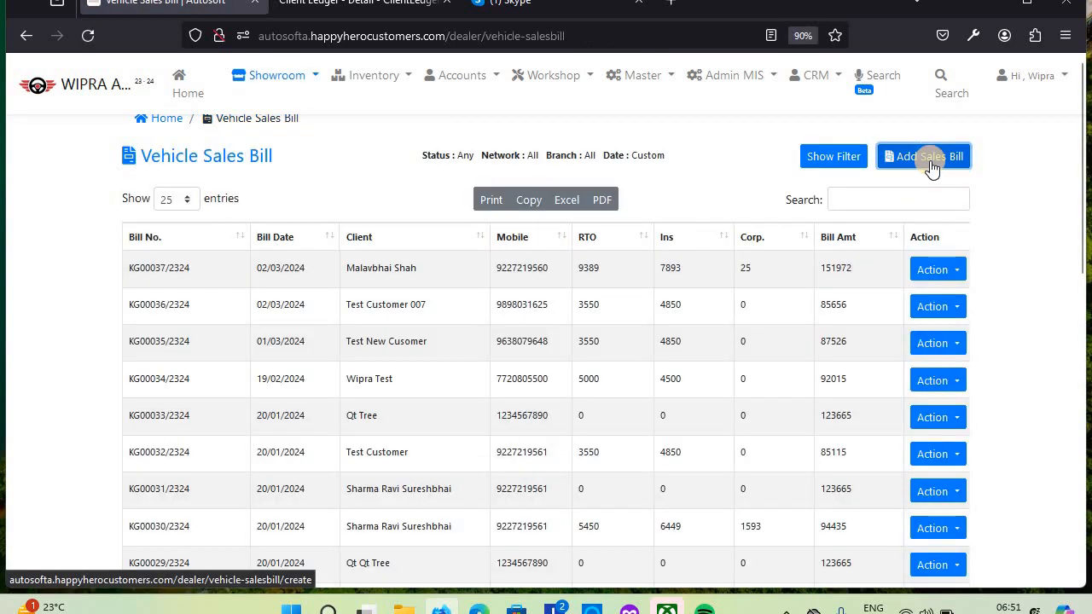
Open the printable Customer Bill of the first sales bill and review its vehicle details and amounts.
click(956, 270)
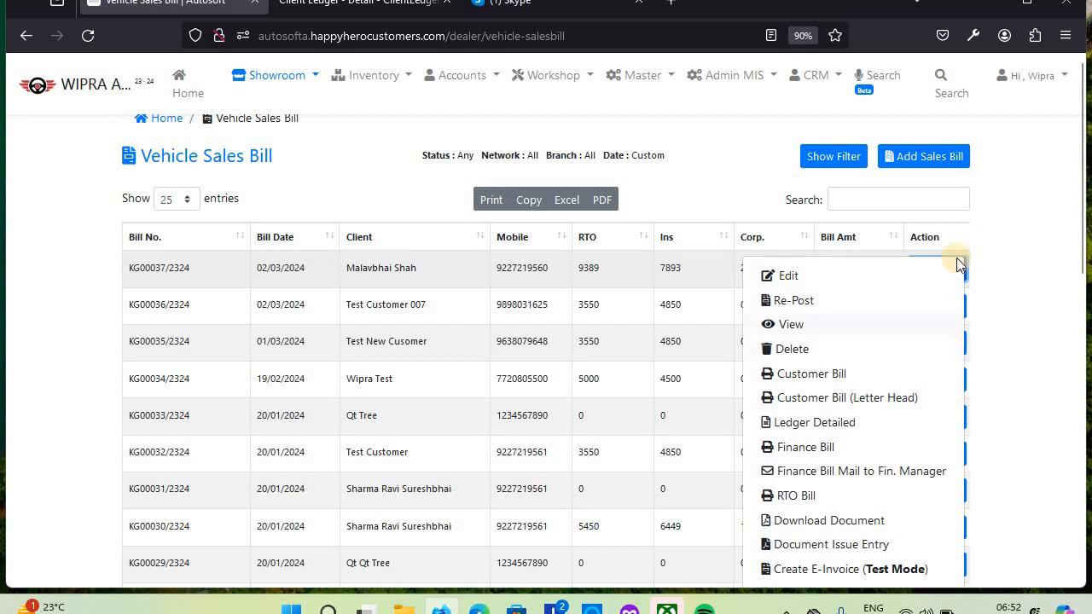
click(1003, 267)
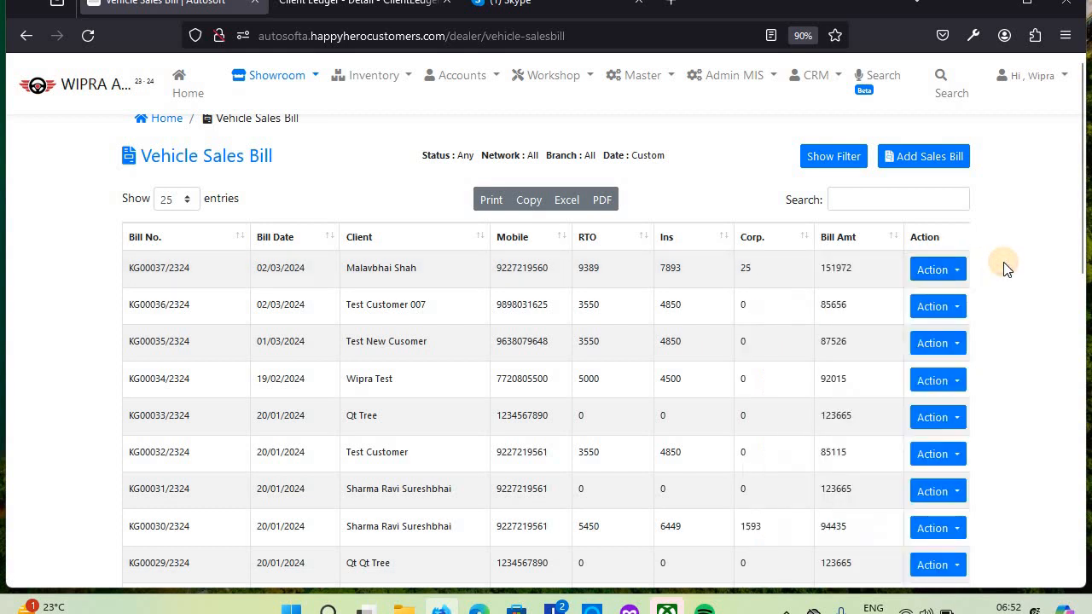
click(929, 271)
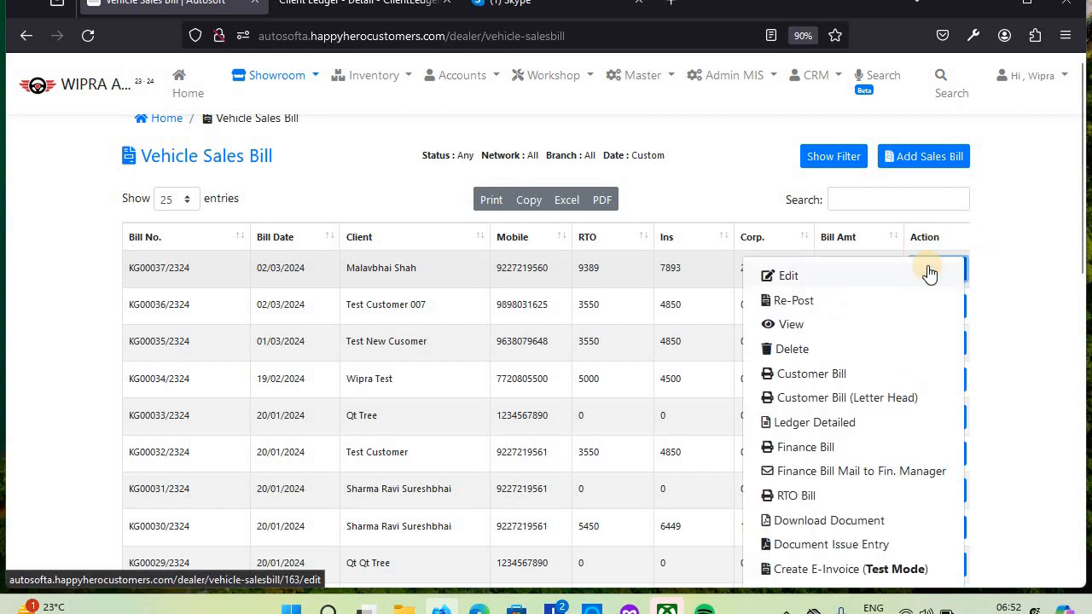
click(799, 382)
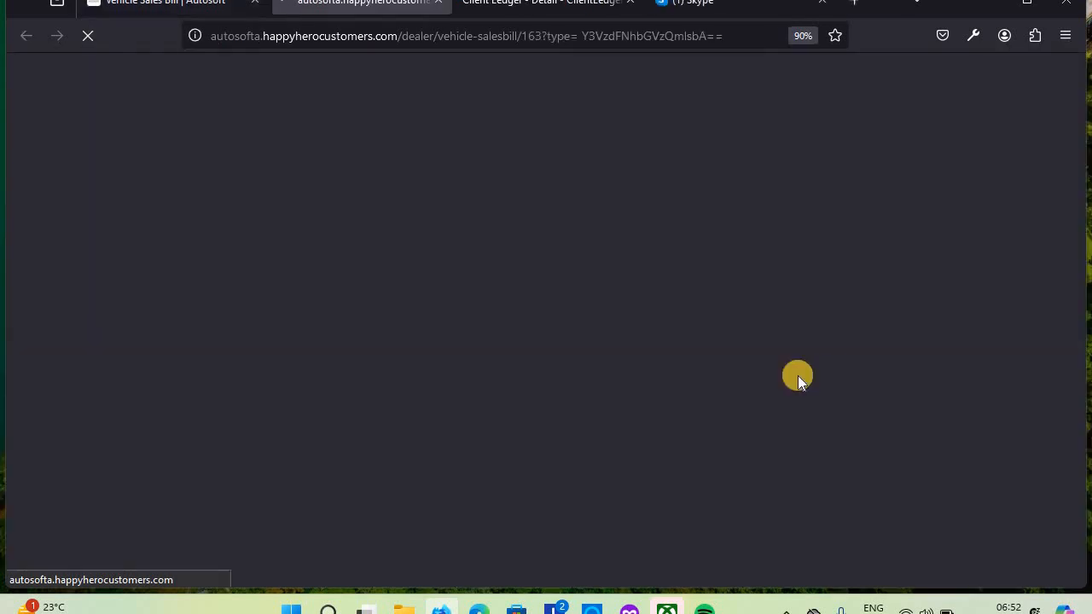
scroll(798, 376, down, 3)
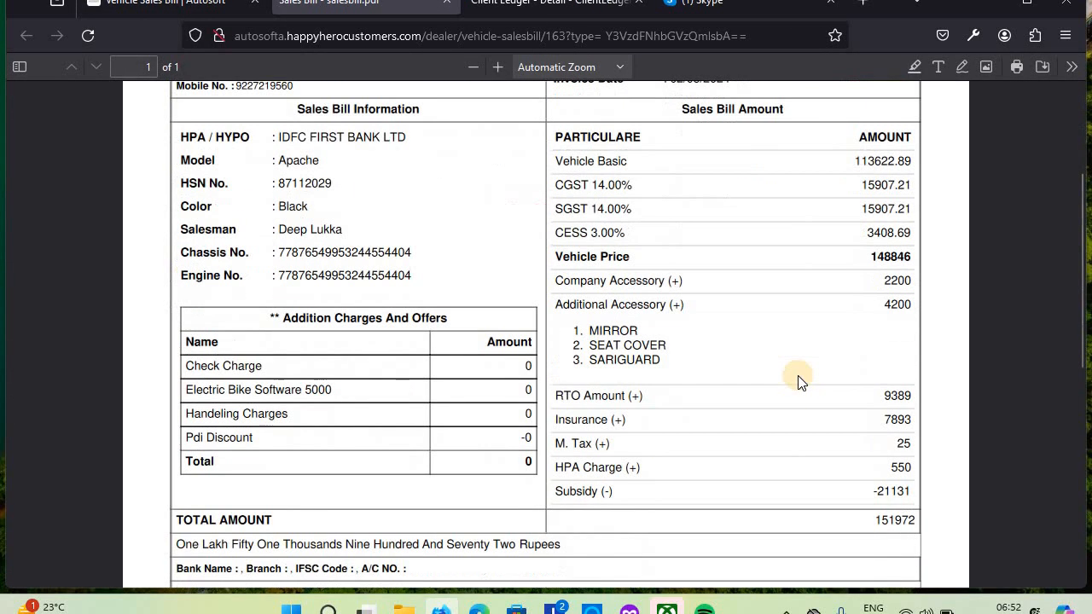
Examine the printable tax invoice from the total and signatory section back to its header, and return to the Vehicle Sales Bill list.
scroll(798, 376, down, 3)
scroll(798, 375, down, 1)
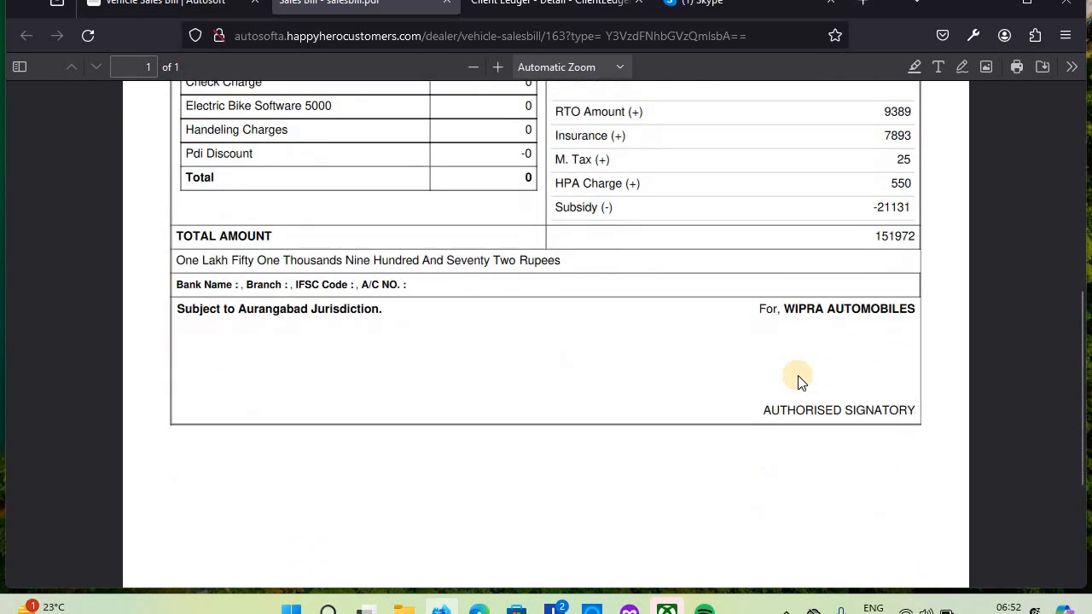
scroll(797, 375, up, 4)
scroll(800, 381, up, 3)
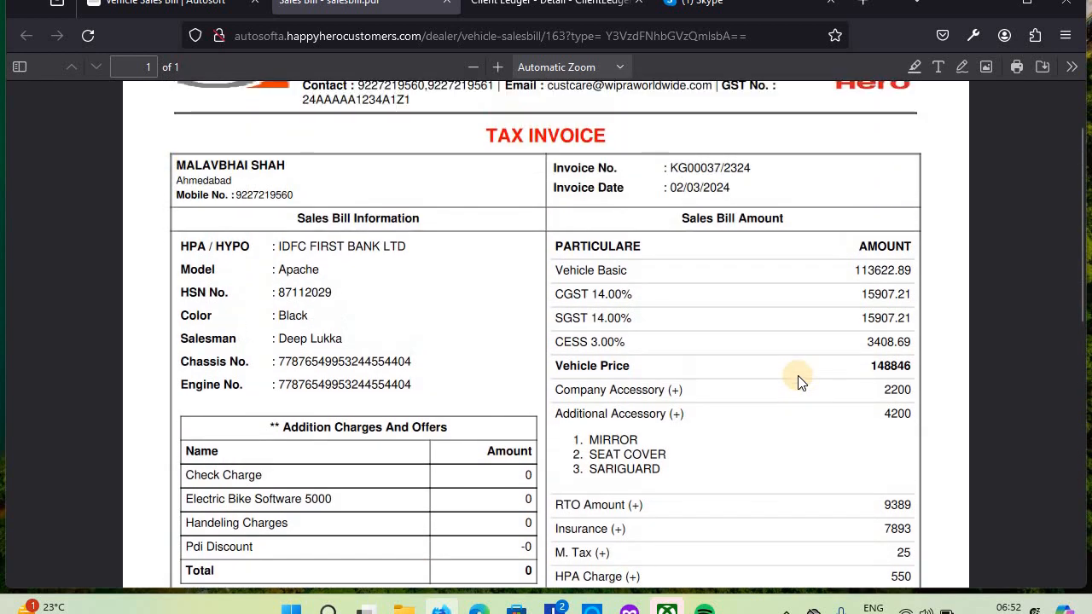
scroll(800, 381, down, 1)
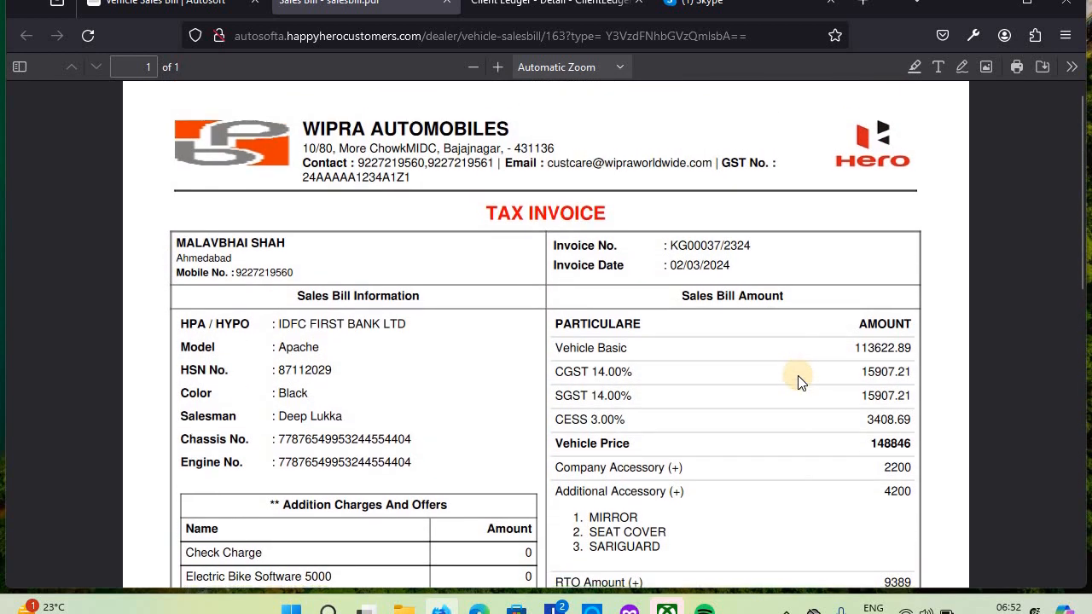
scroll(799, 383, down, 3)
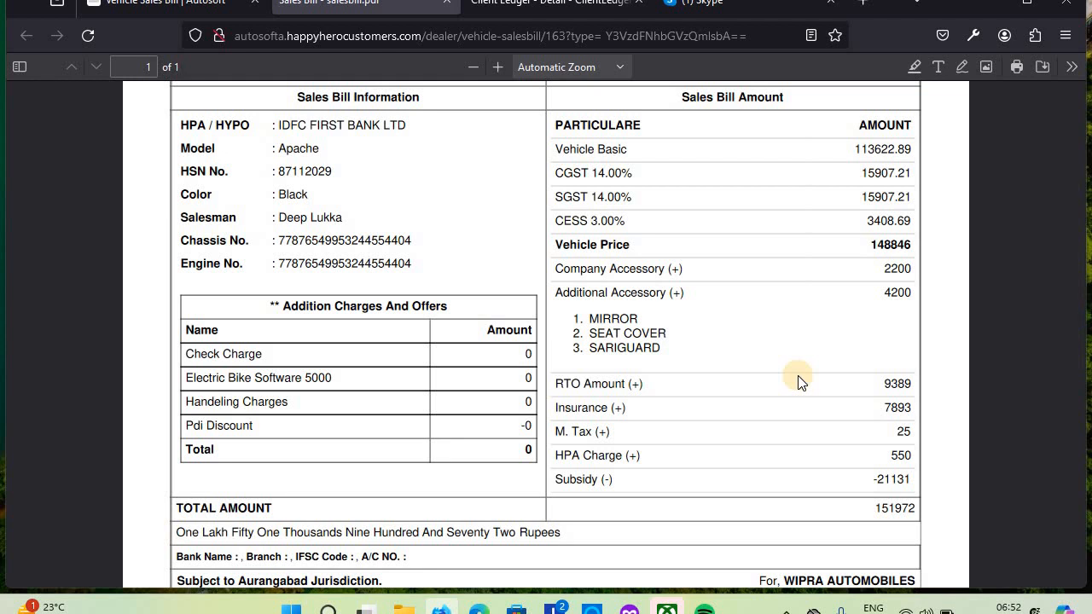
scroll(799, 383, up, 5)
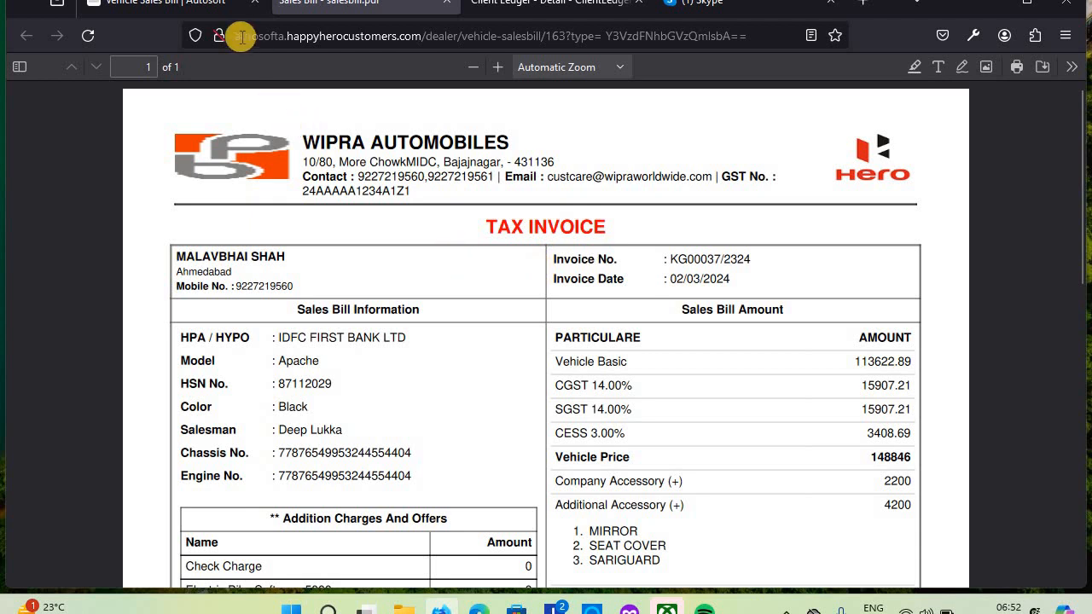
click(227, 8)
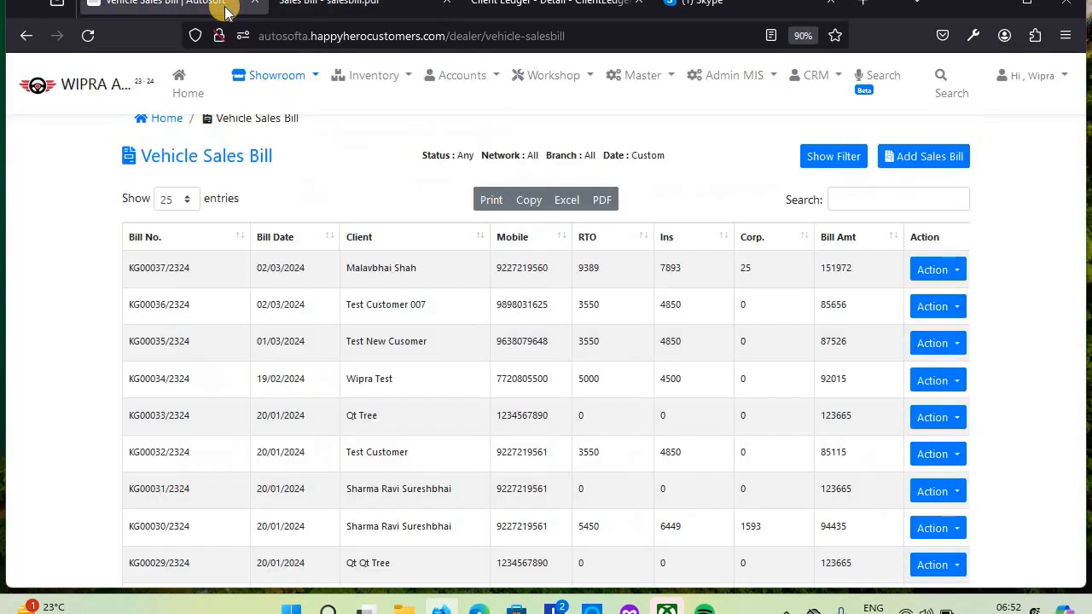